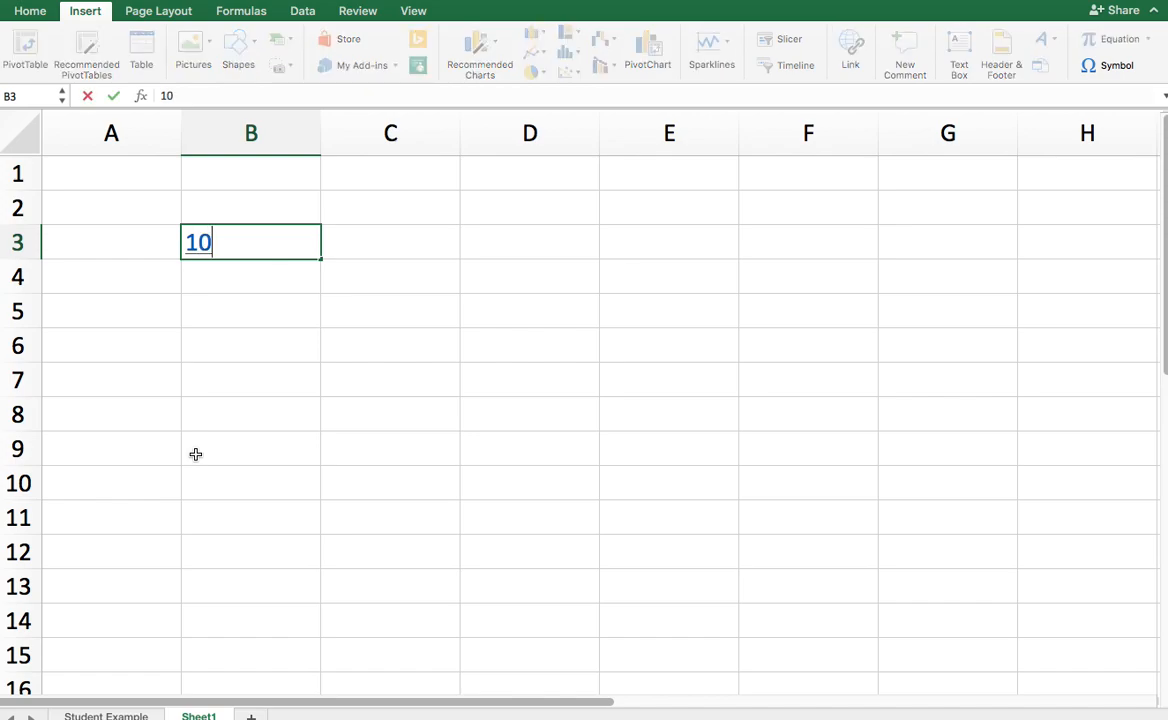
Enter the values 10, 20, 50 and 5 in cells B4 through E4
double_click(197, 274)
text(10)
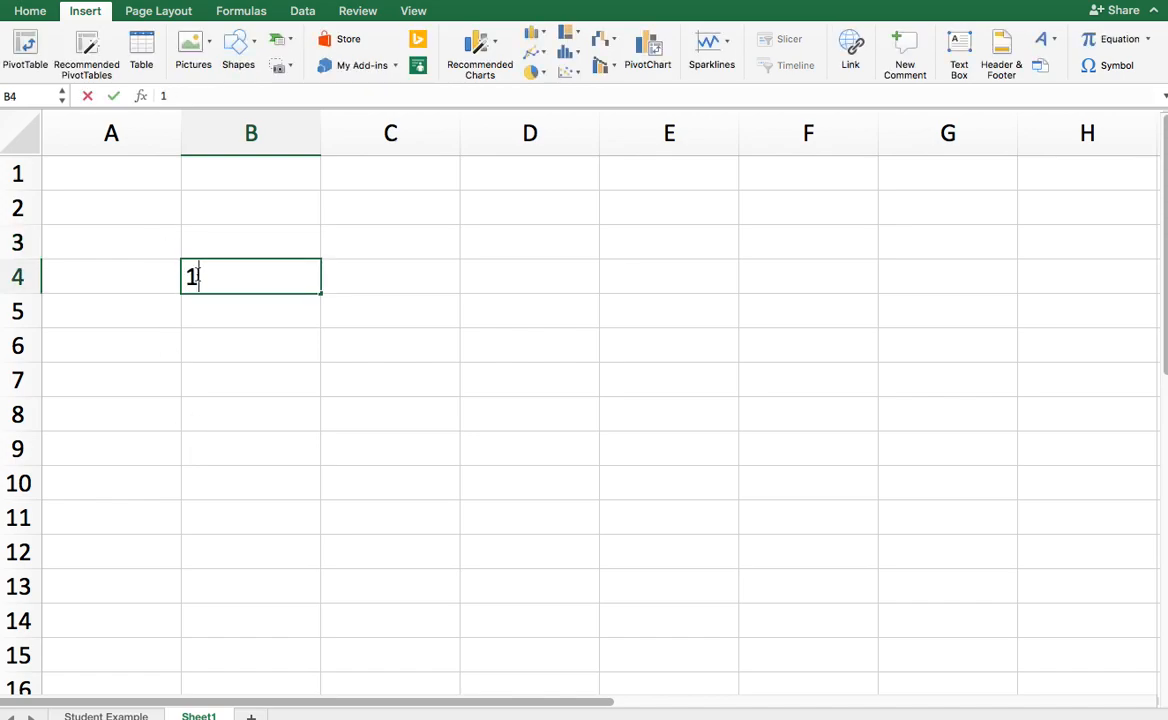
click(364, 268)
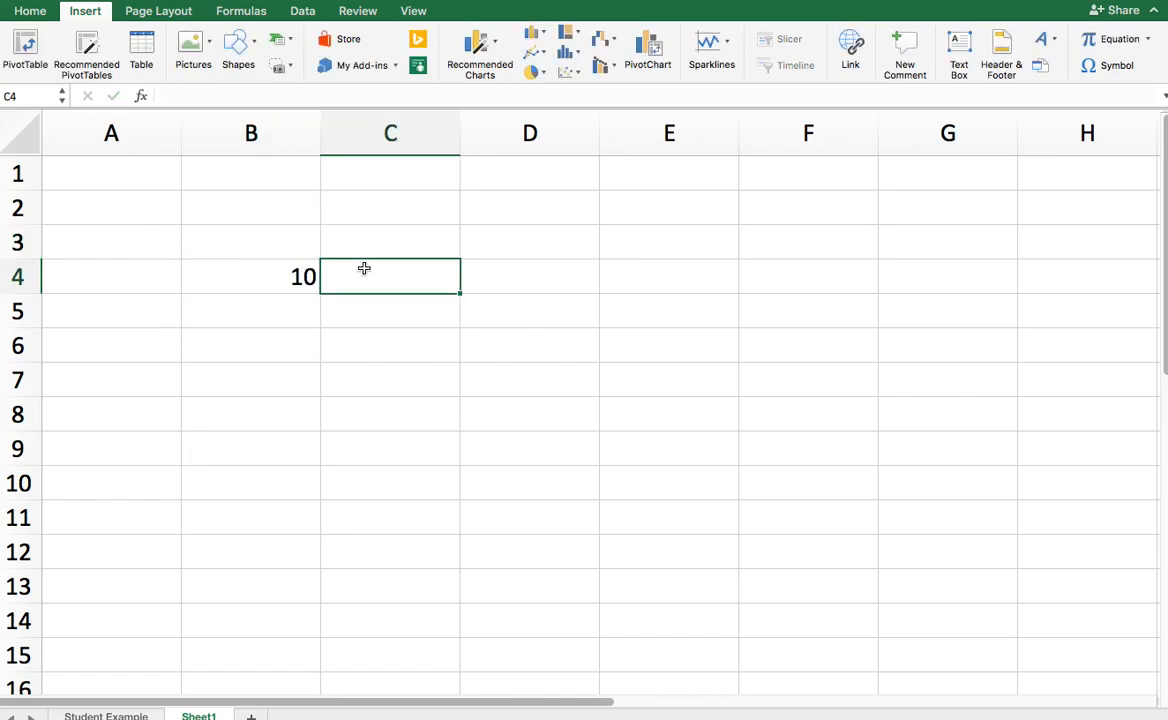
text(20)
click(519, 280)
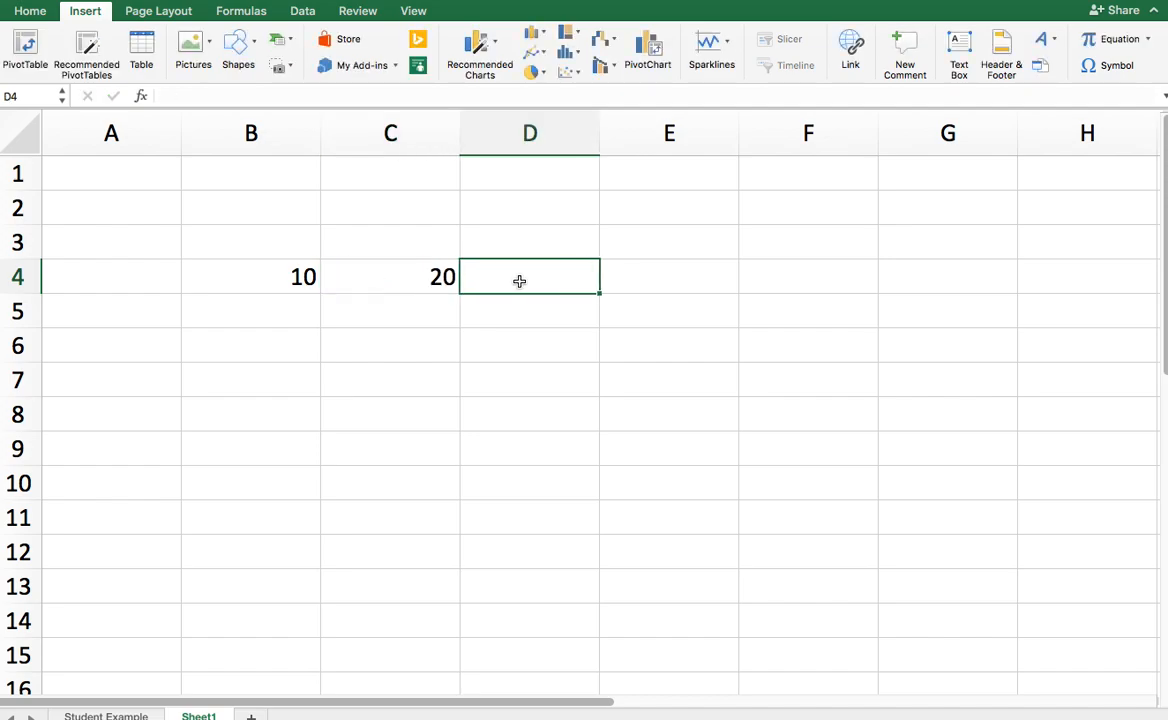
text(50)
click(673, 268)
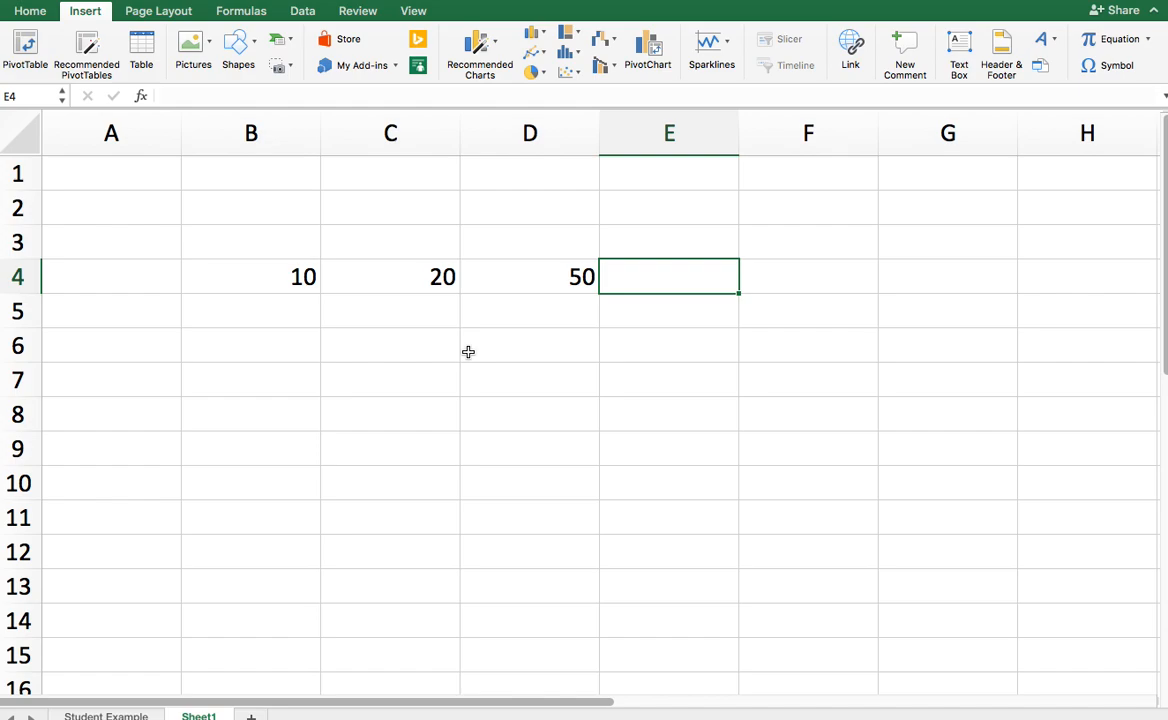
text(10)
key(BackSpace)
key(BackSpace)
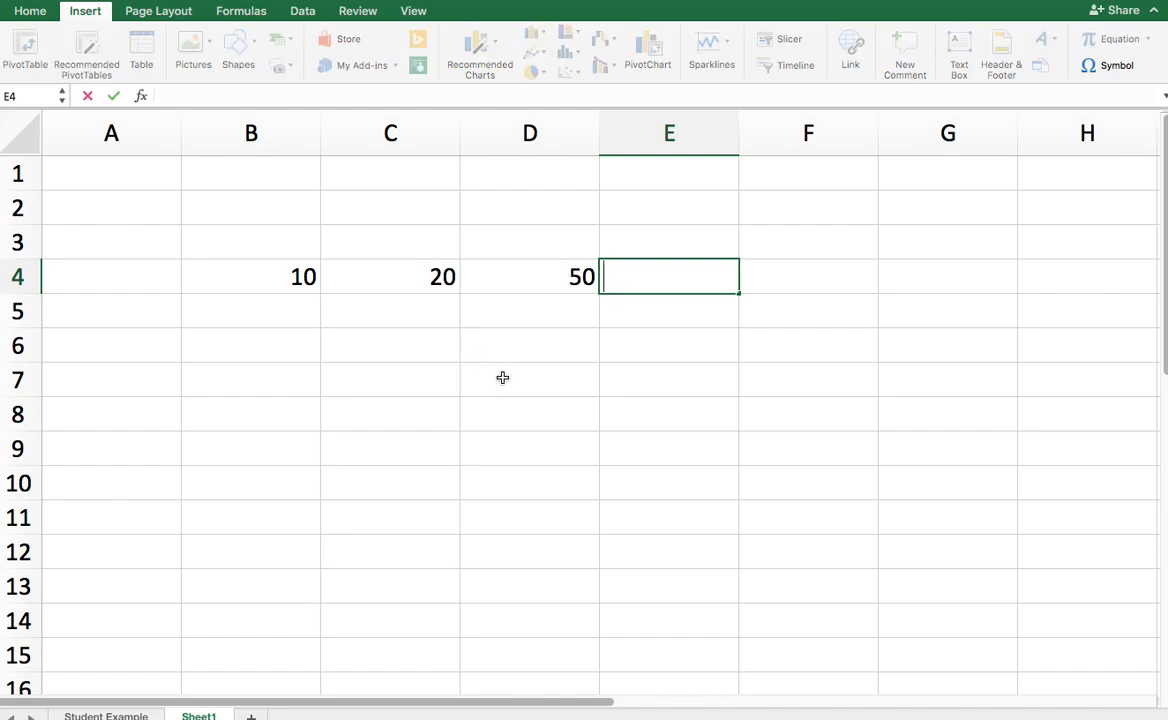
text(5)
click(373, 400)
drag(279, 269, 699, 281)
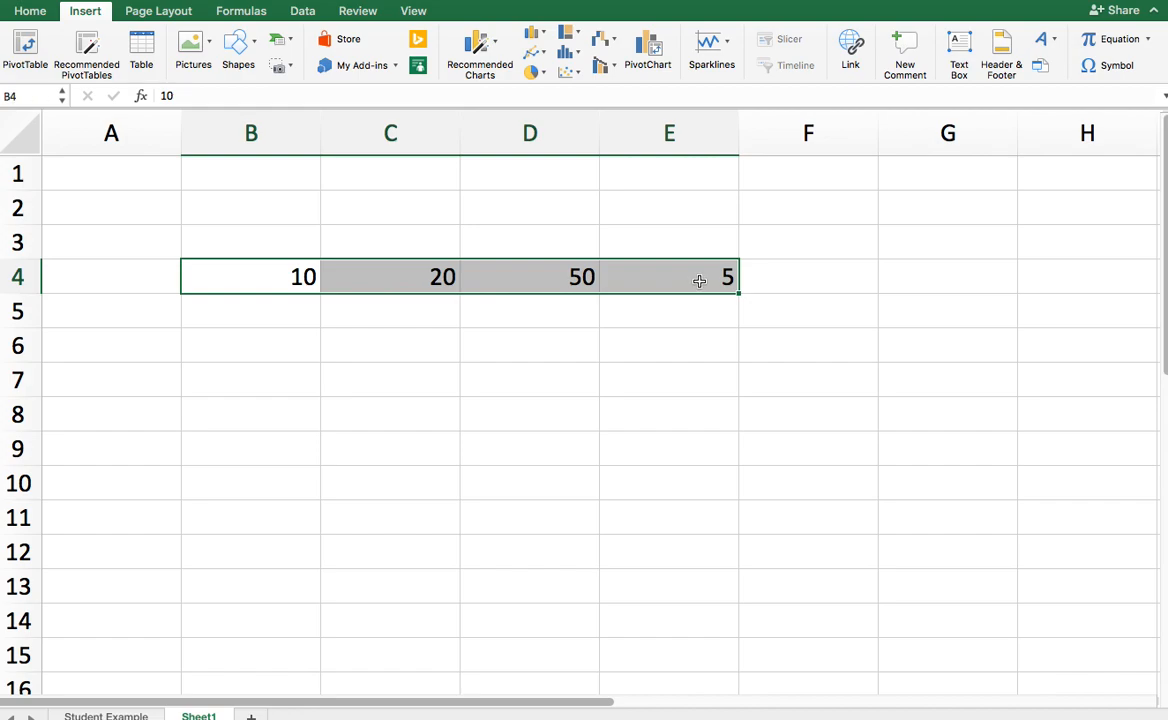
click(240, 262)
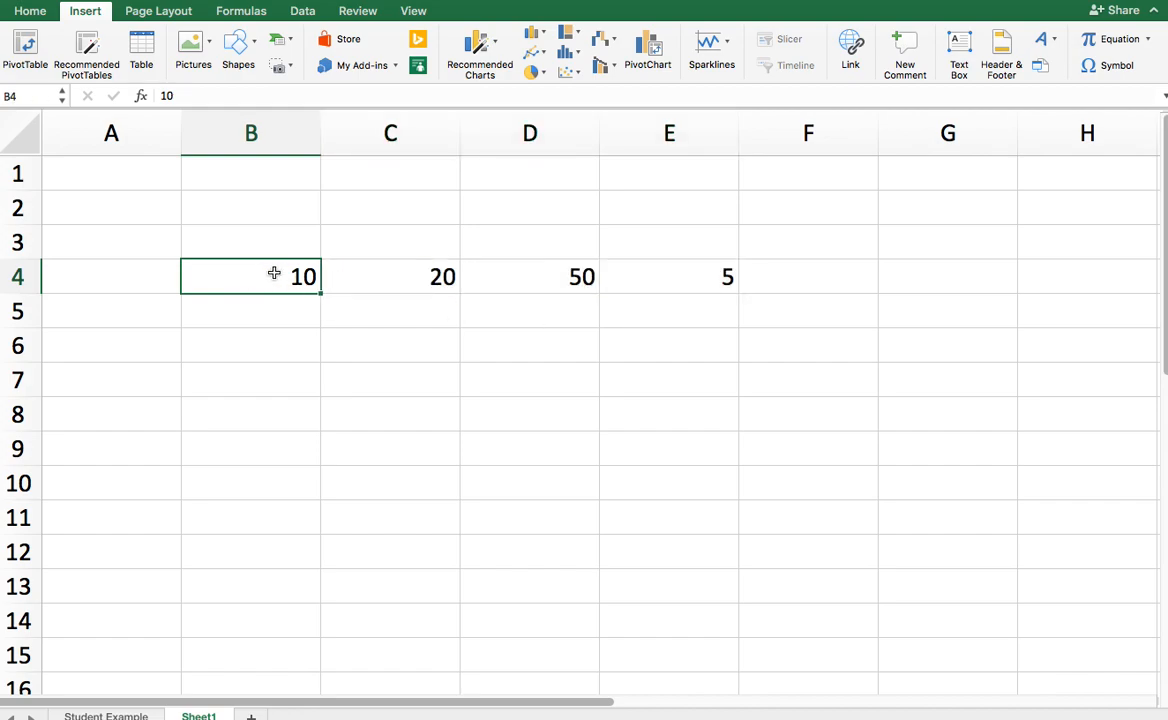
click(409, 279)
click(537, 265)
click(700, 272)
click(290, 343)
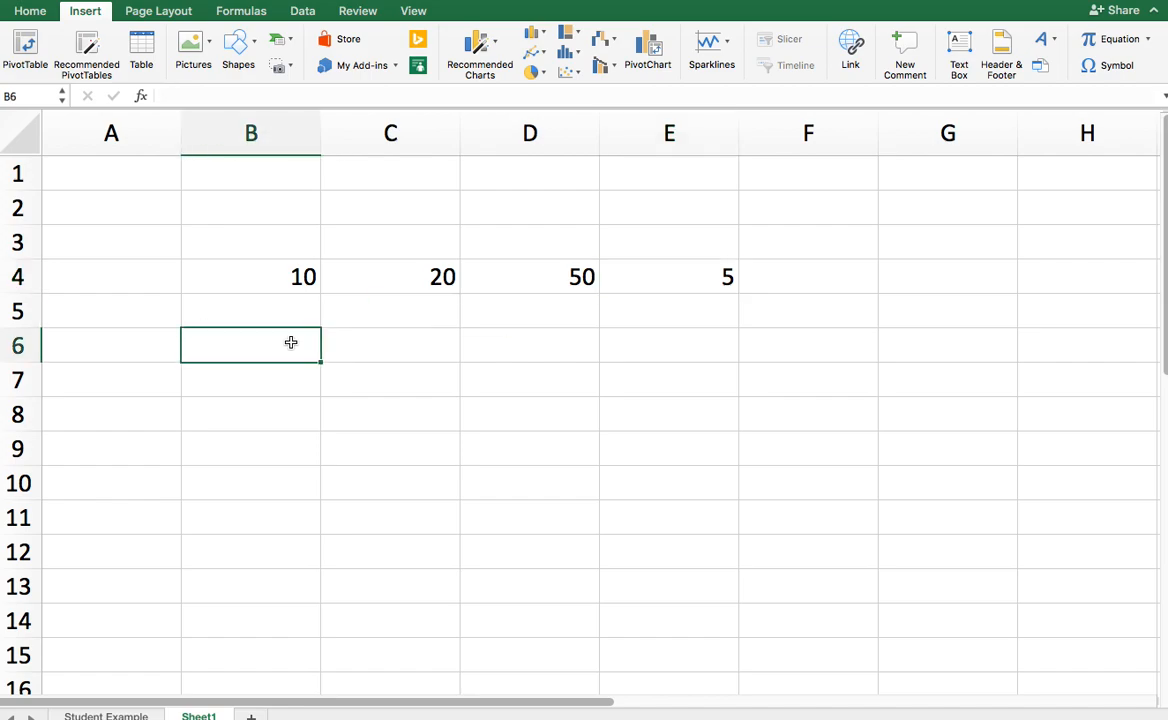
text(hhh)
key(BackSpace)
key(BackSpace)
key(BackSpace)
click(322, 366)
click(310, 357)
Start a line sparkline from the row 4 values and set its data range to B4:H4
drag(268, 278, 707, 274)
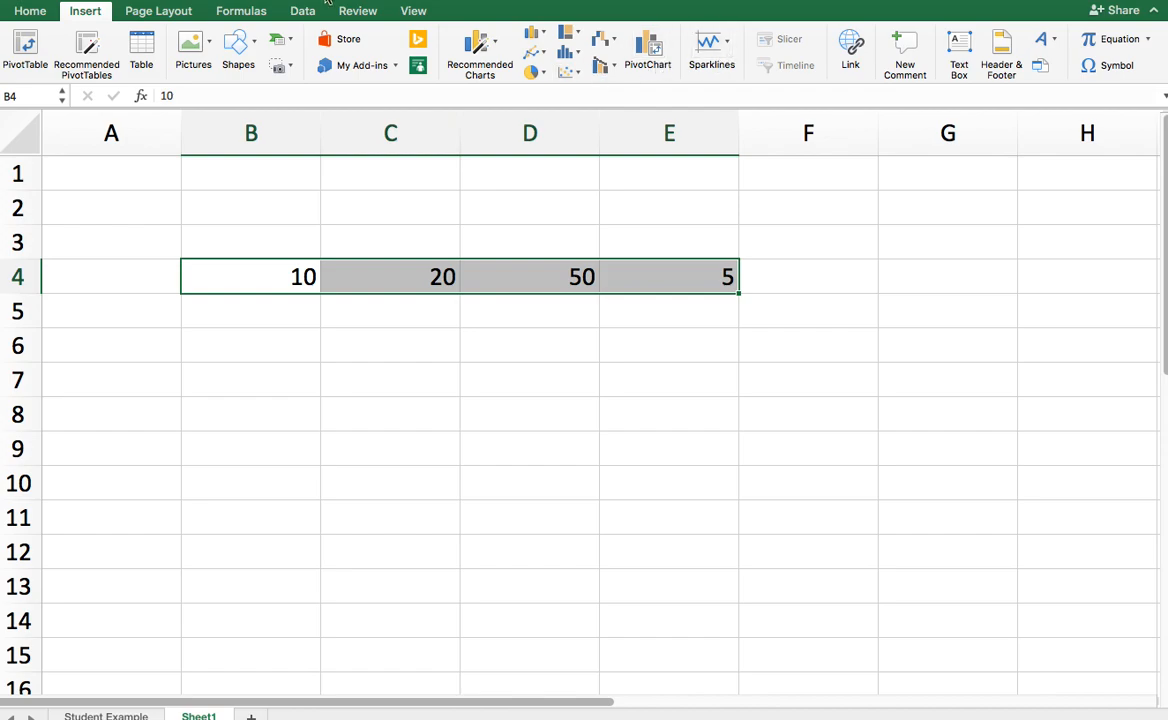
click(712, 44)
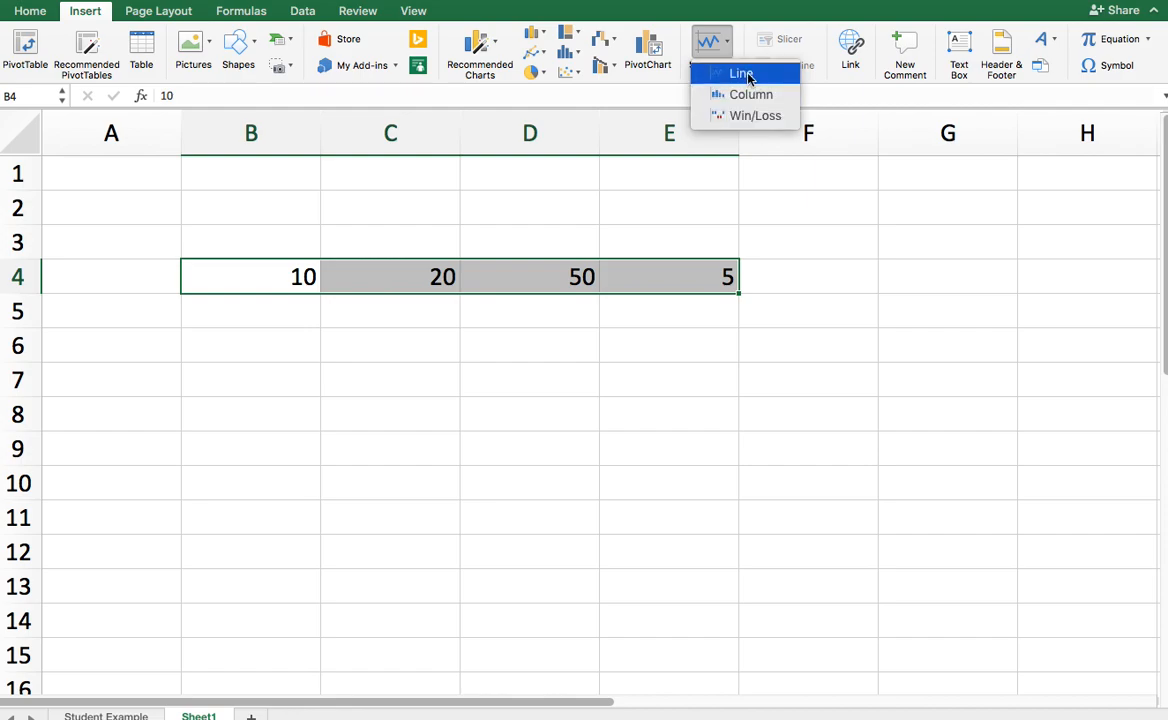
click(745, 74)
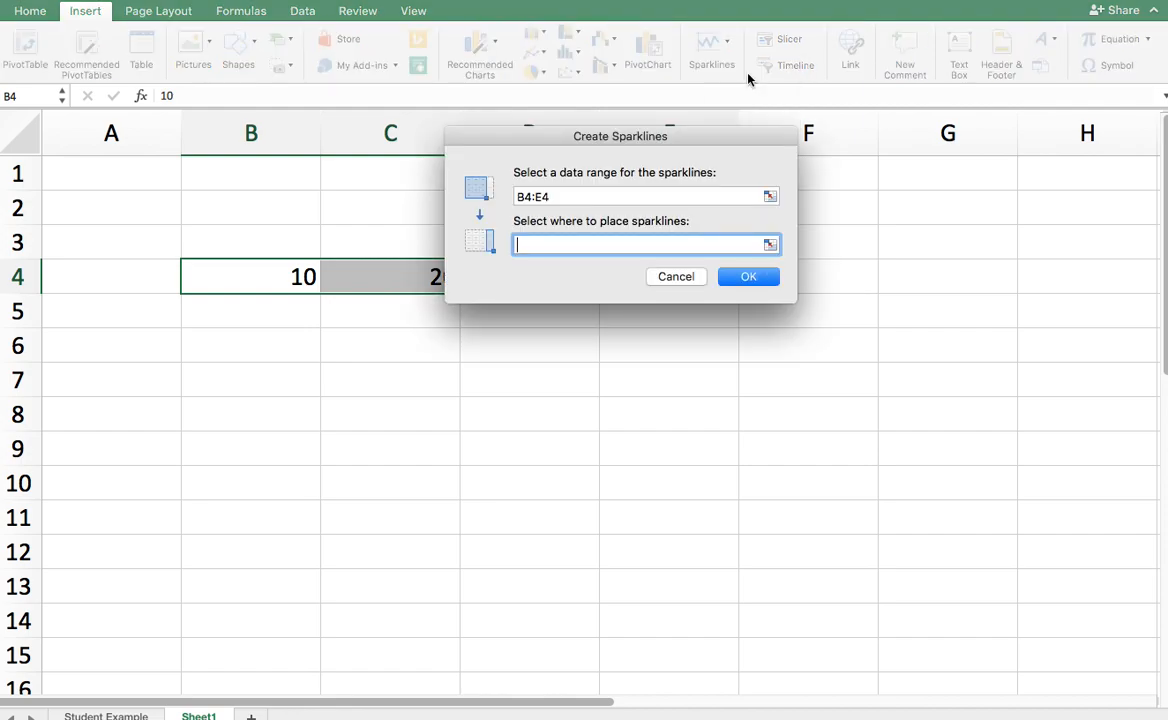
drag(547, 130, 891, 266)
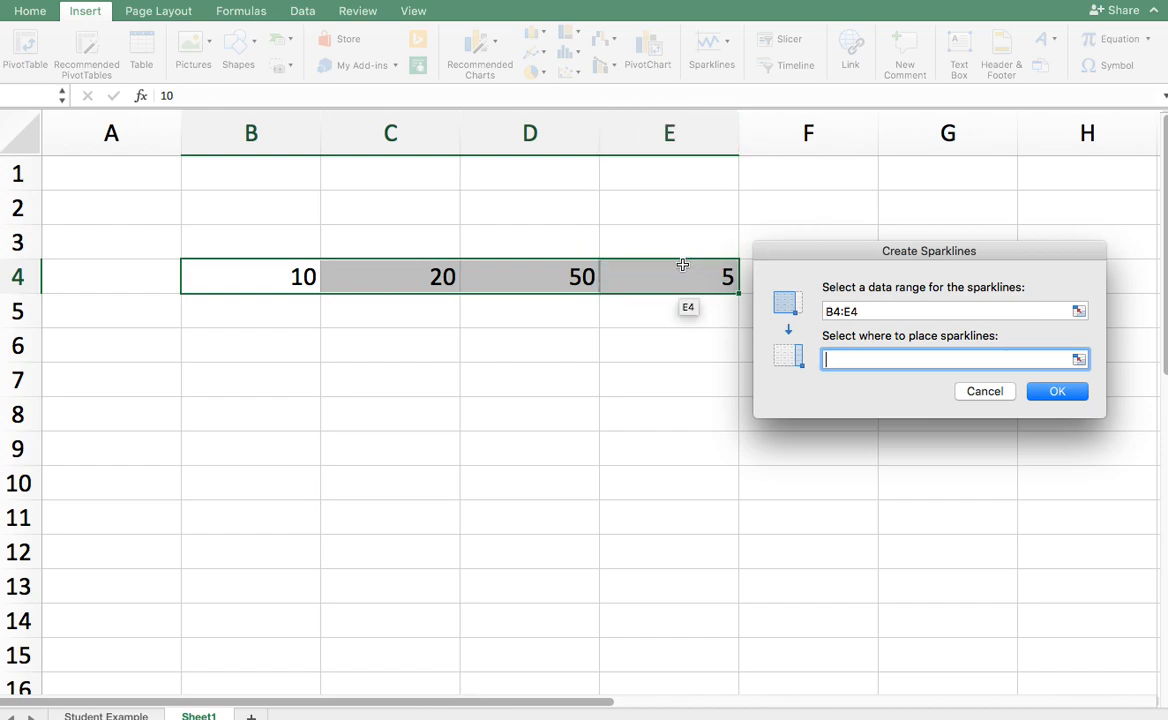
click(856, 312)
key(BackSpace)
text(7)
drag(960, 265, 916, 196)
key(BackSpace)
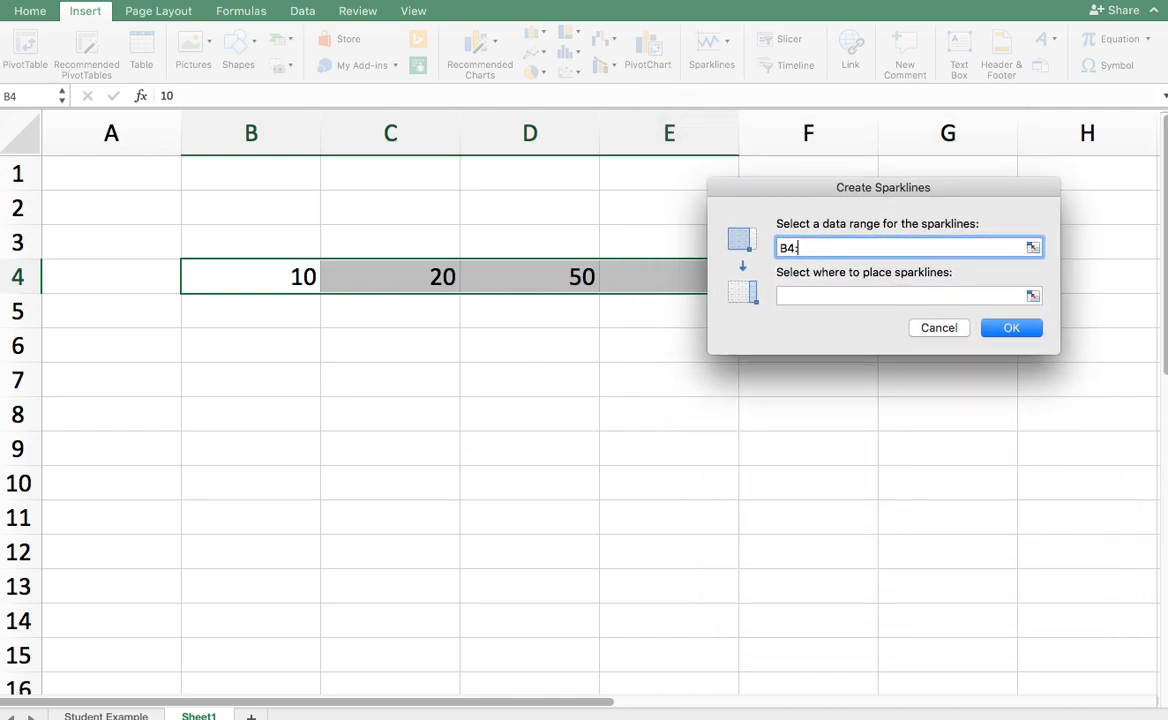
text(H4)
drag(957, 190, 957, 488)
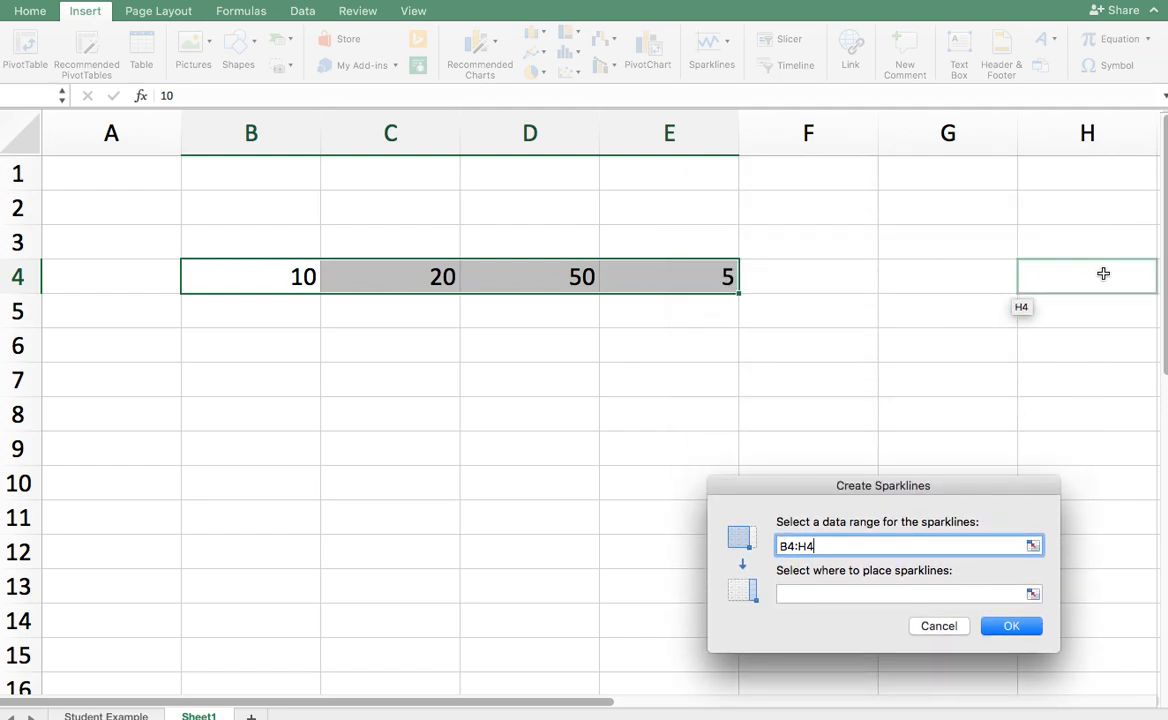
Set the sparkline's location to cell B10 and create it
click(895, 597)
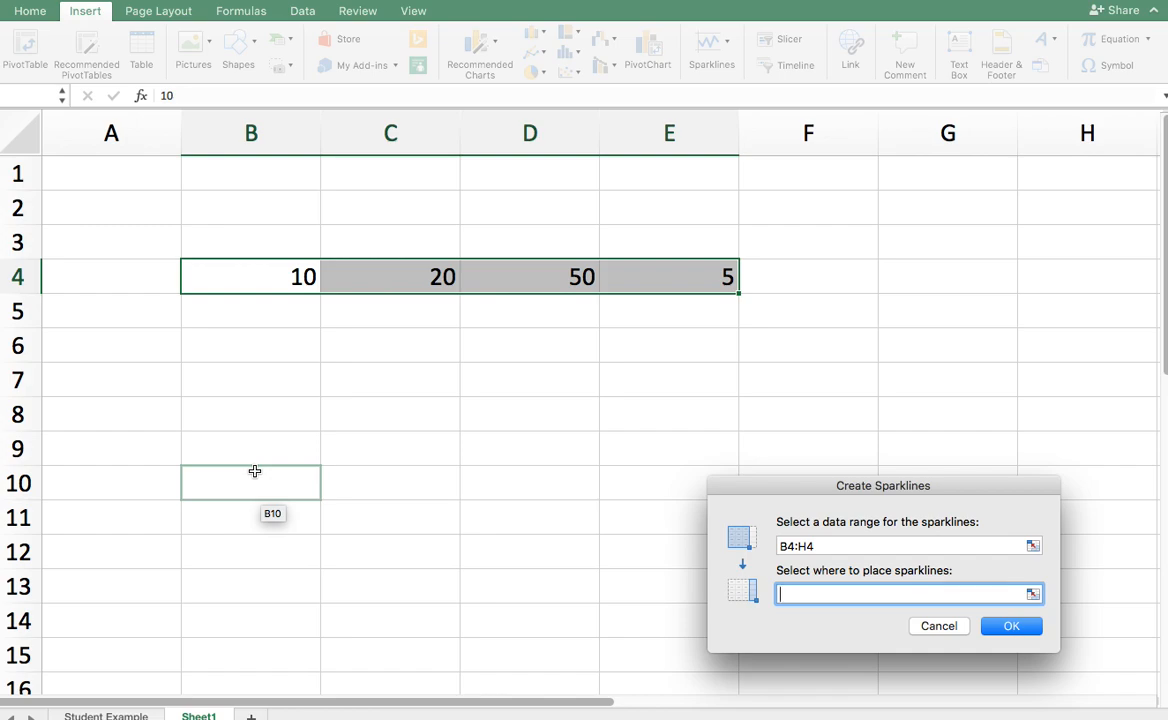
text(B10)
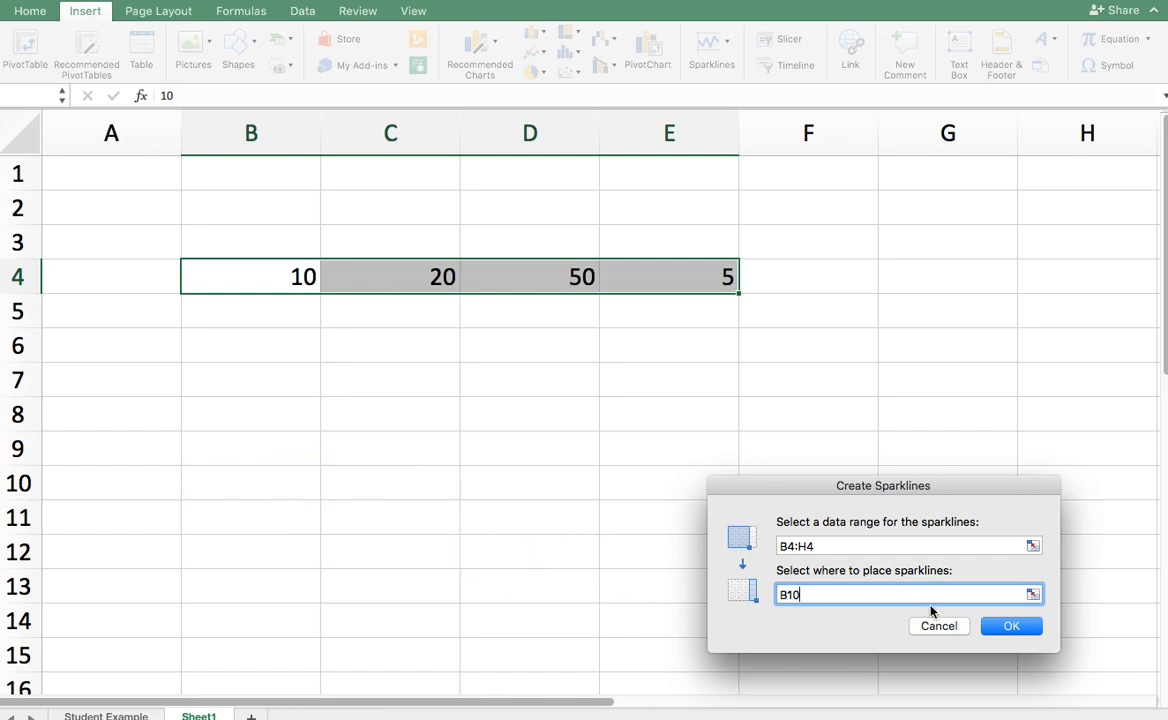
click(1004, 625)
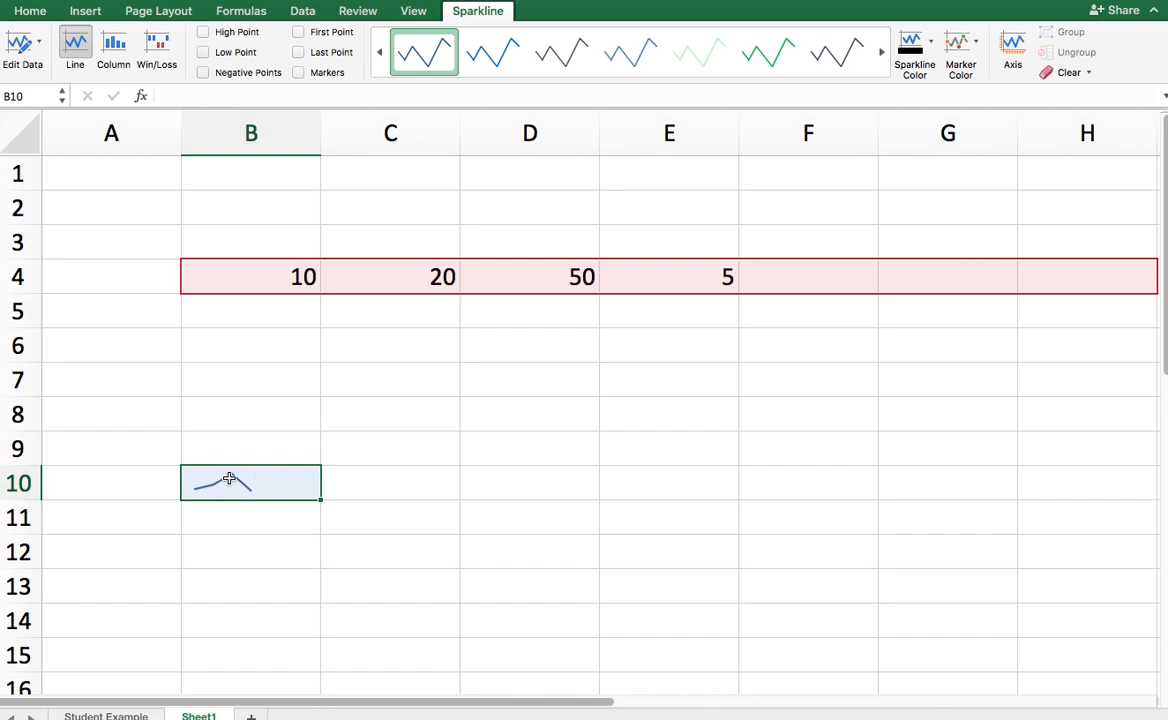
Extend the row 4 data with 10 in F4, 40 in G4 and 30 in H4
click(832, 276)
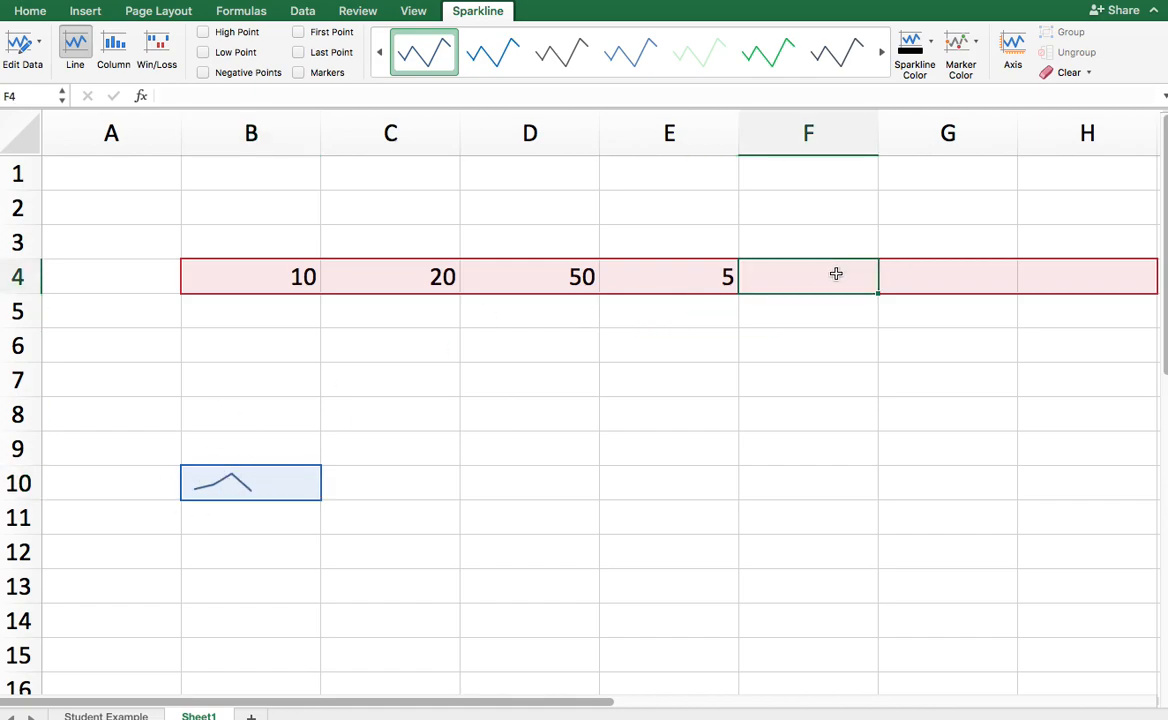
text(10)
key(Return)
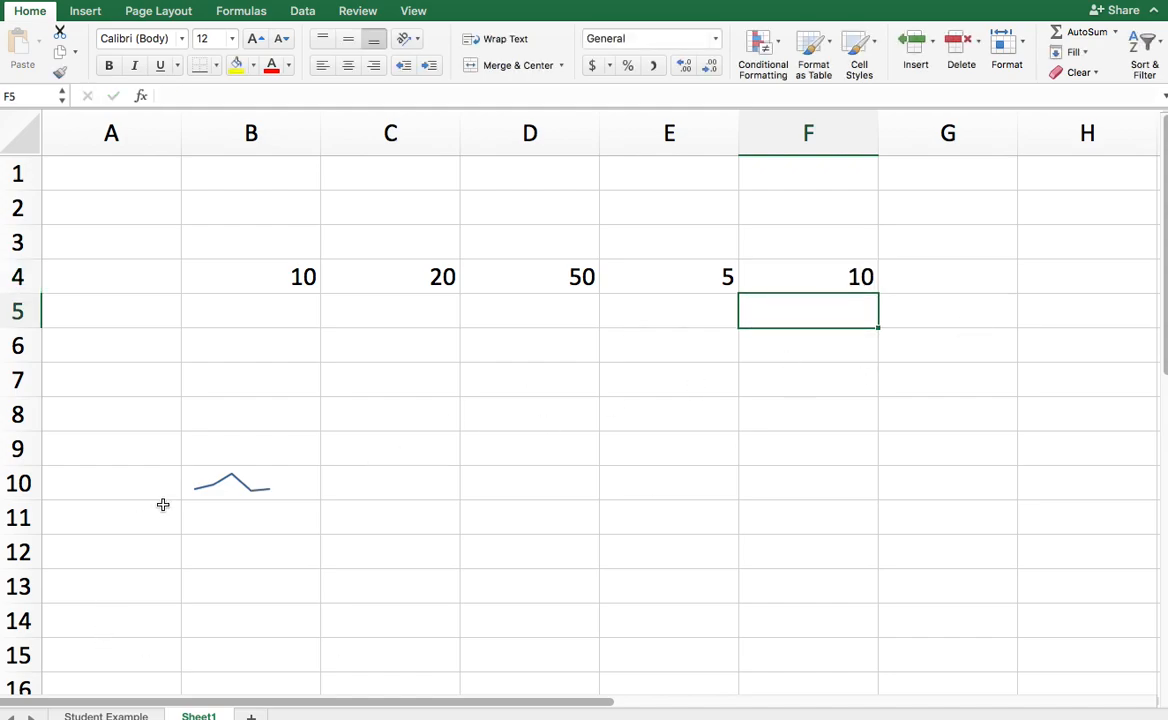
click(255, 487)
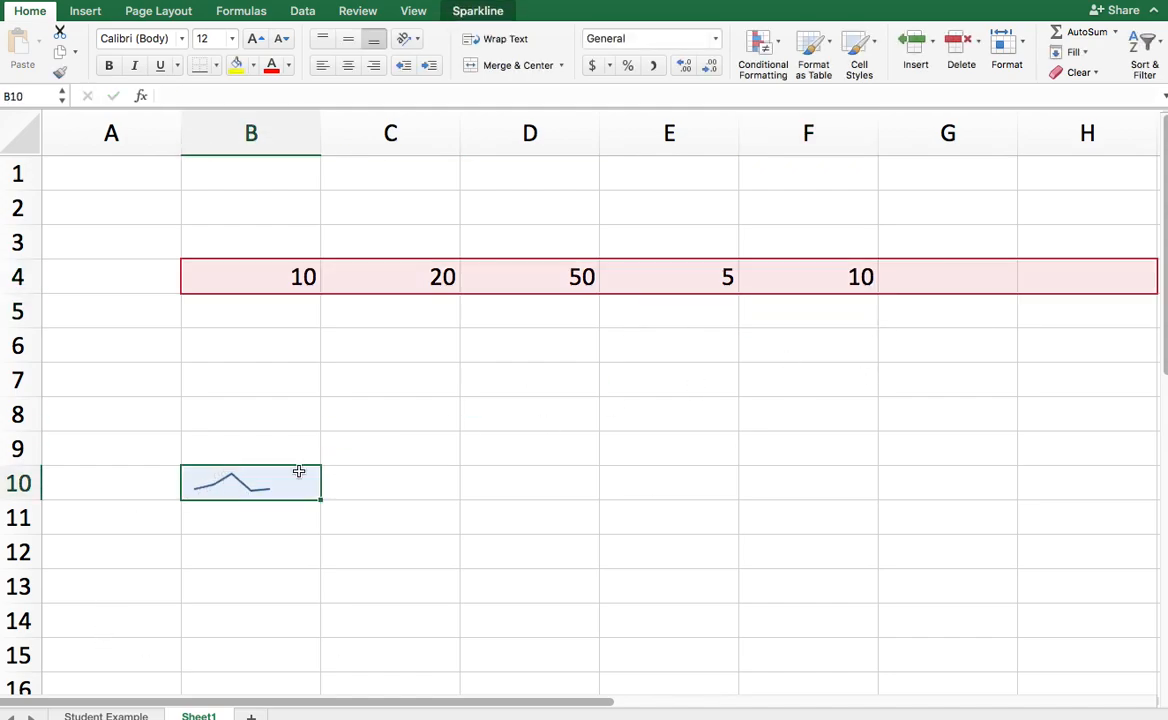
click(918, 265)
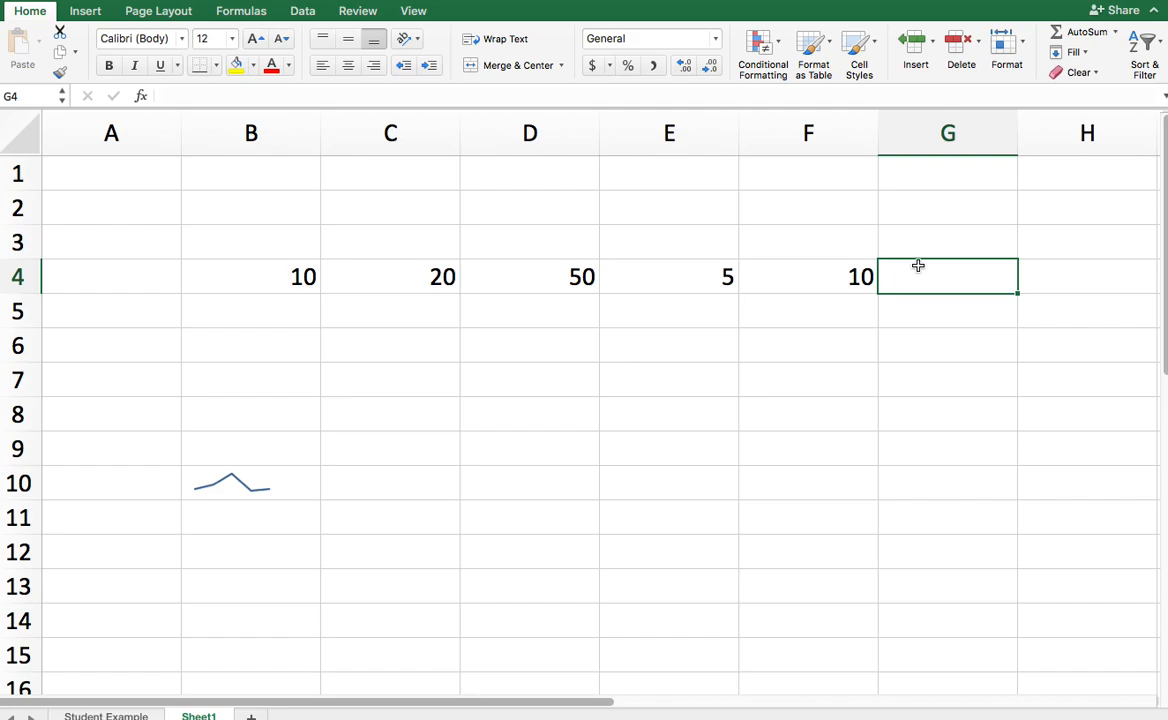
text(40)
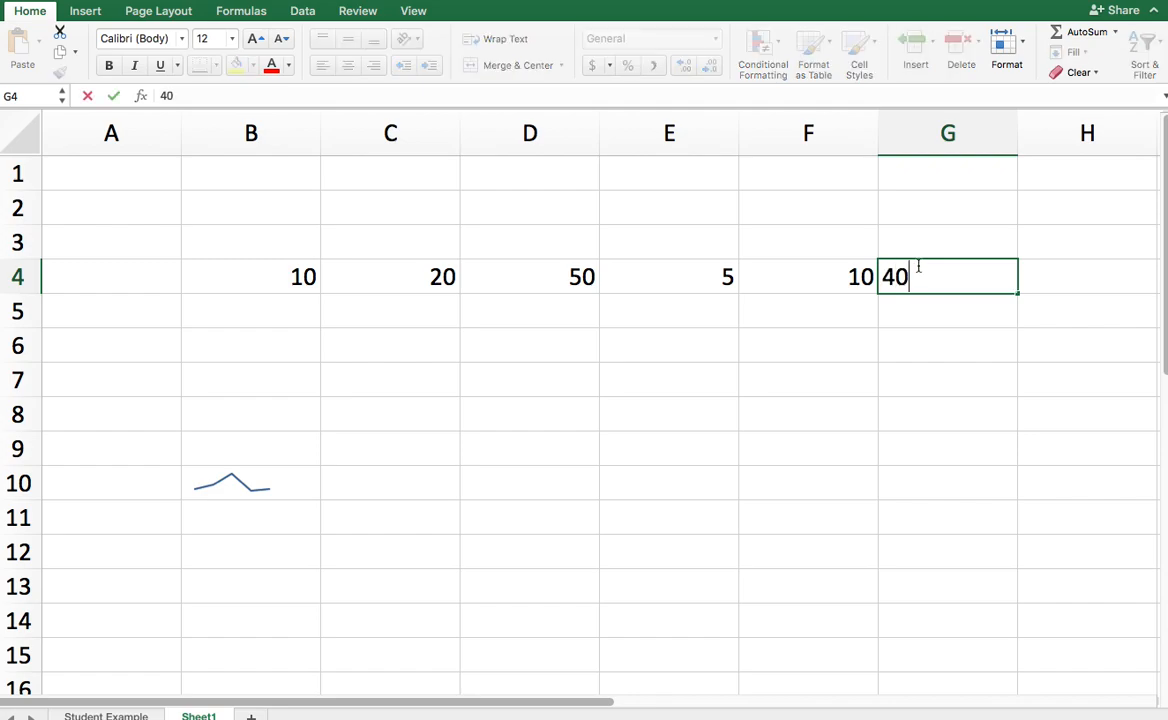
key(Return)
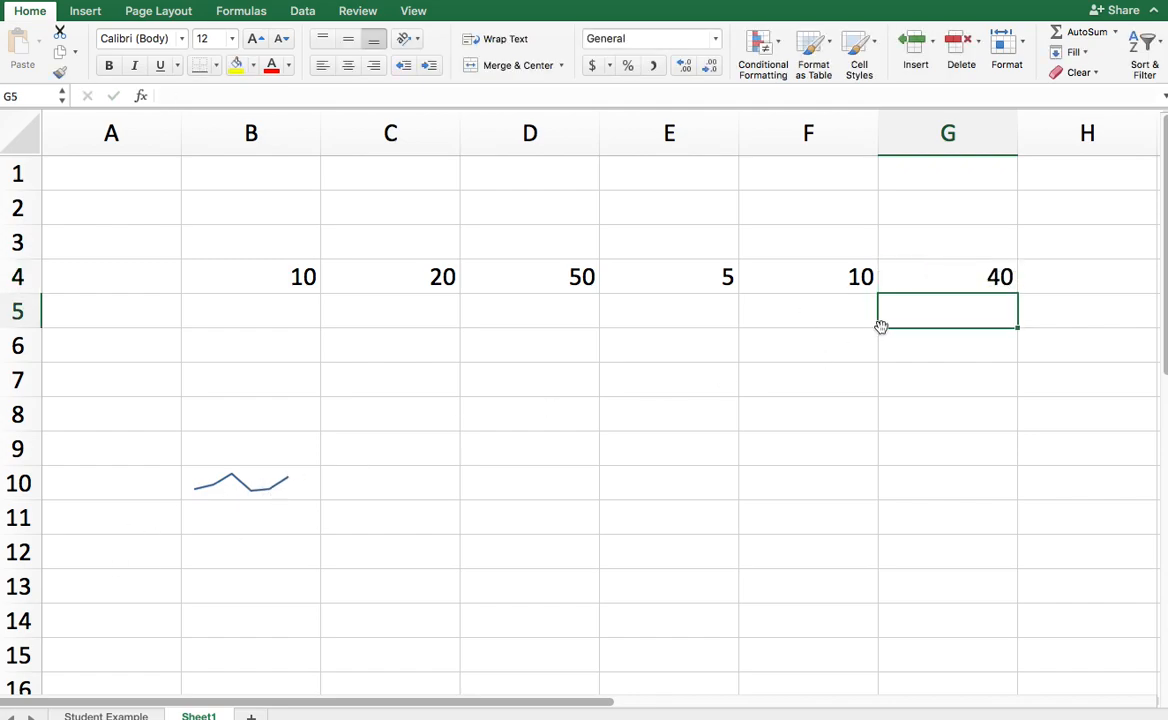
click(1066, 281)
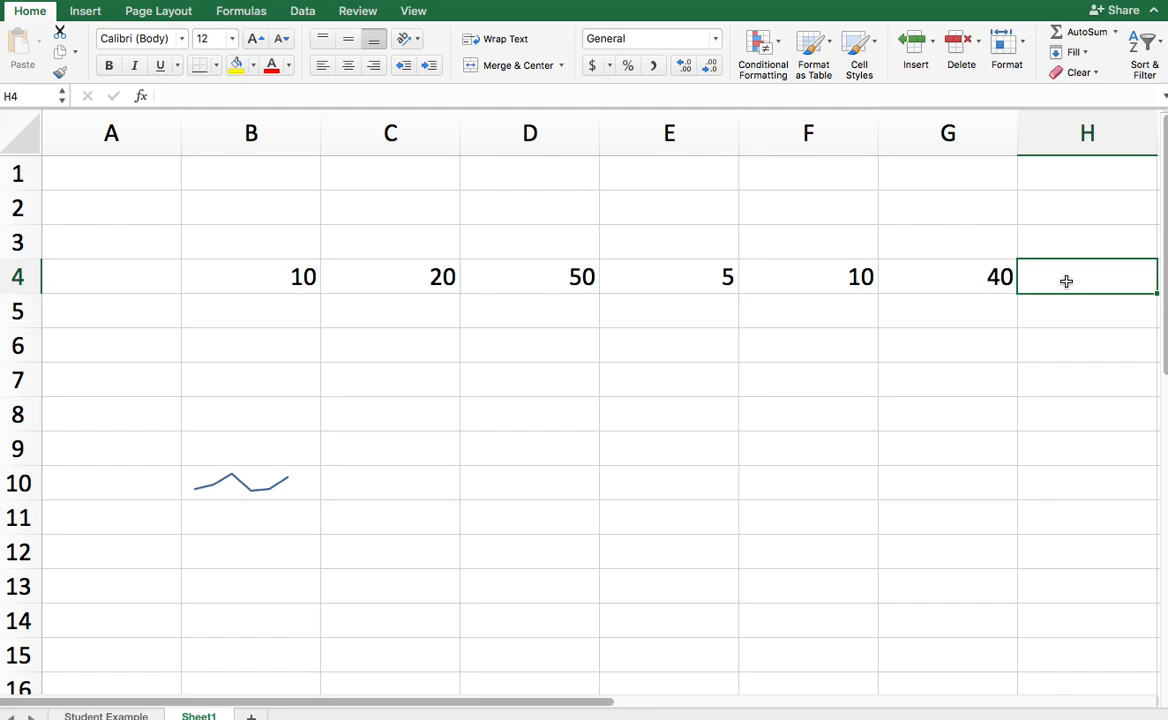
text(30)
key(Return)
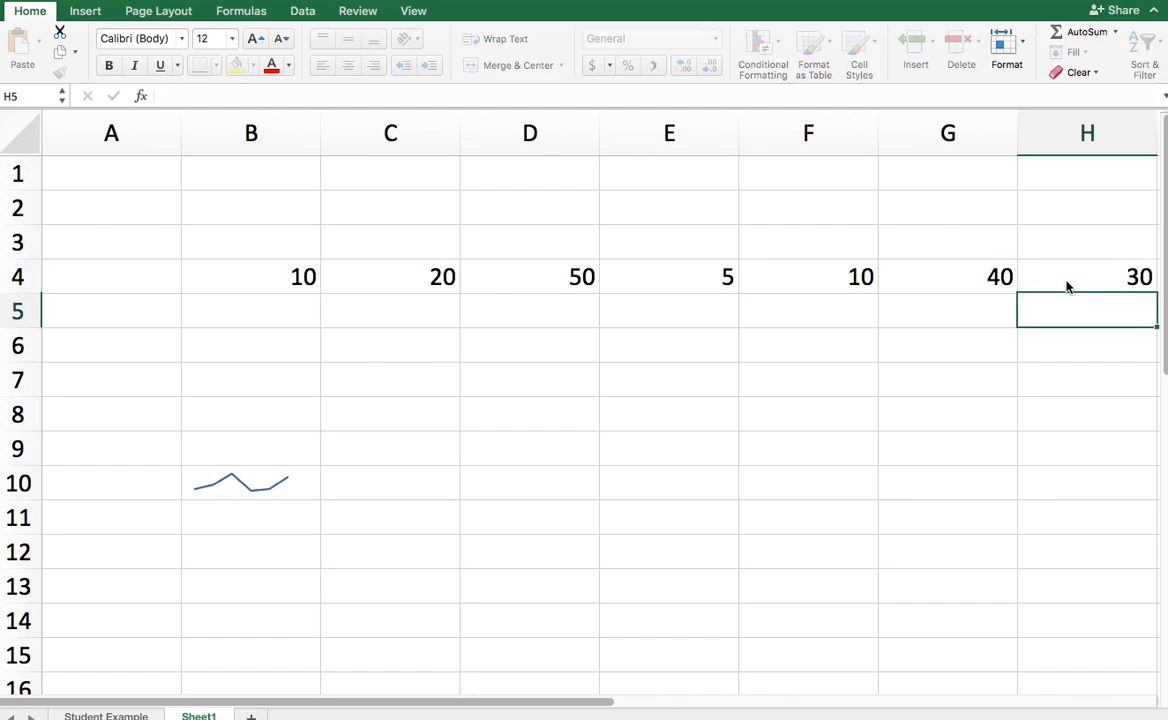
click(275, 487)
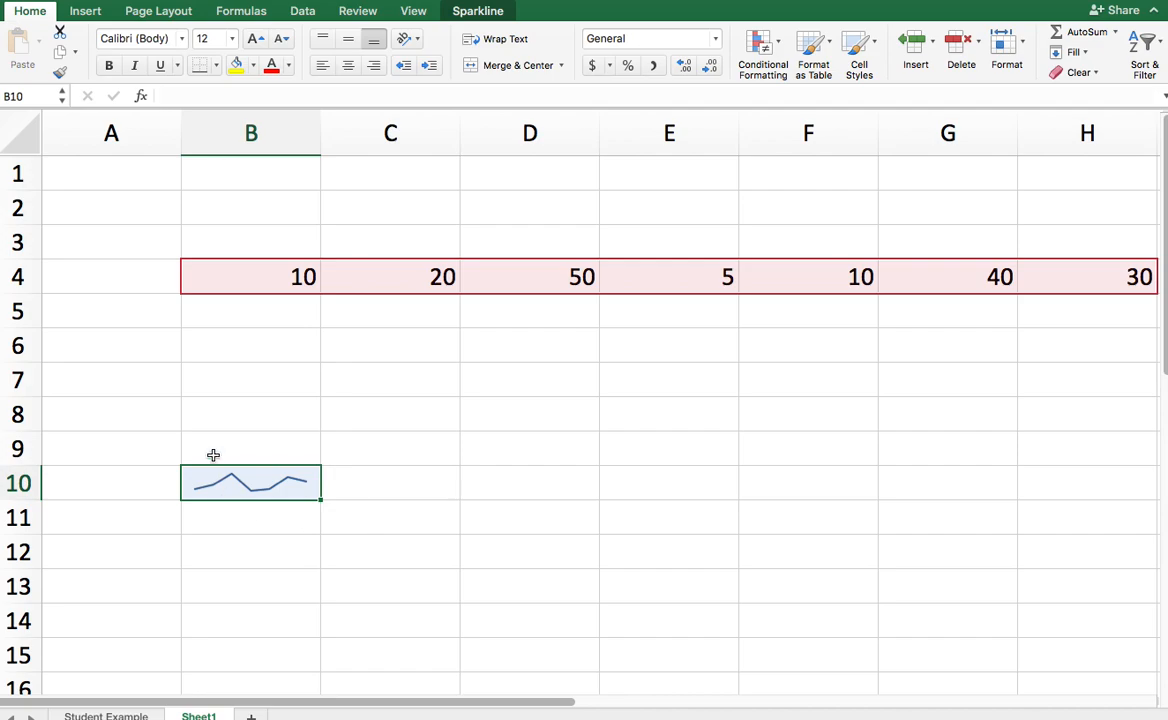
Enlarge the sparkline by merging and centering cells B10:F12
click(389, 523)
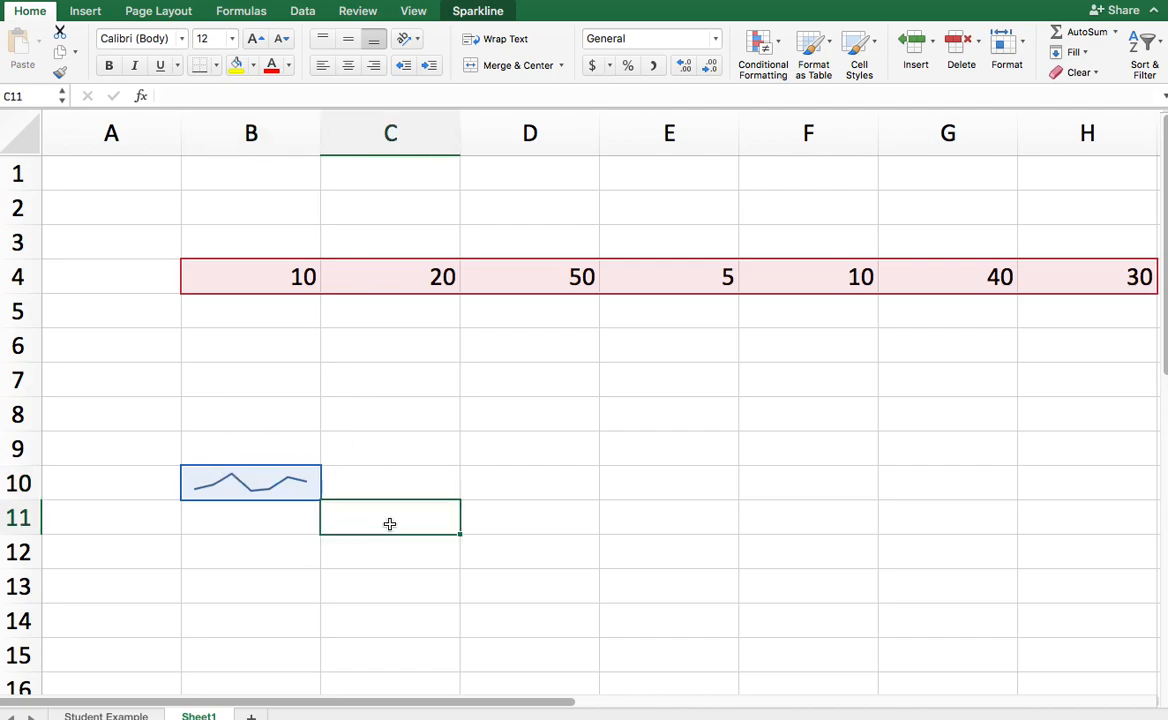
drag(243, 486, 751, 540)
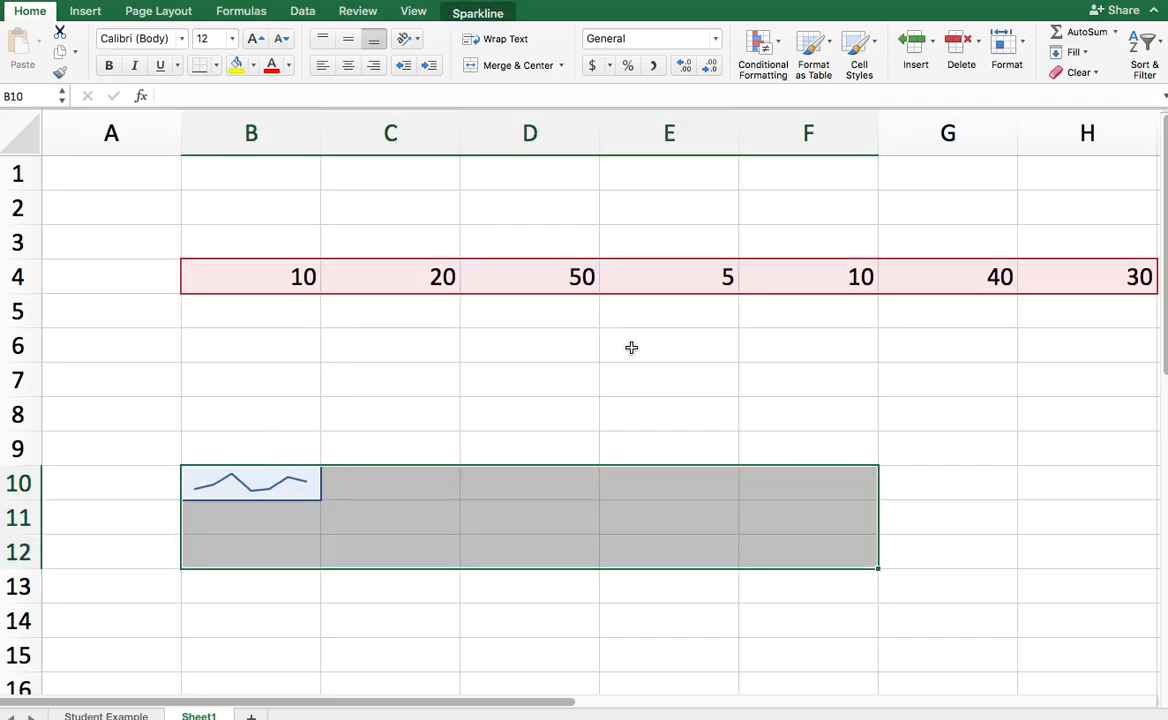
click(506, 66)
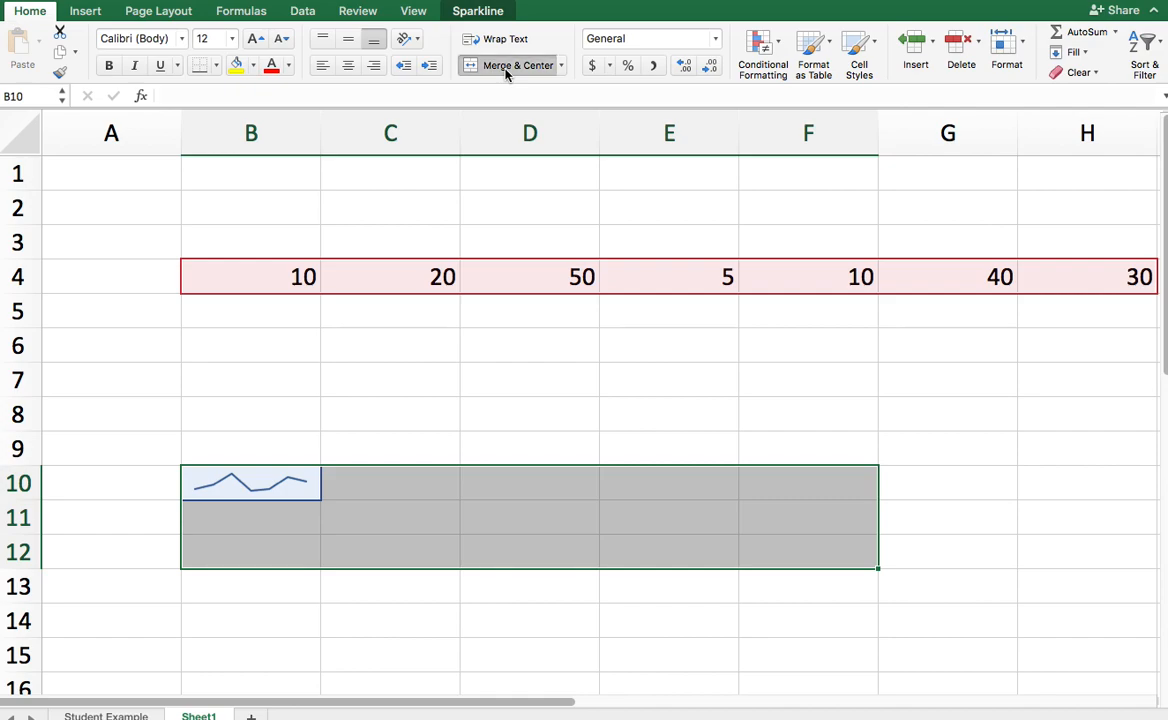
click(946, 460)
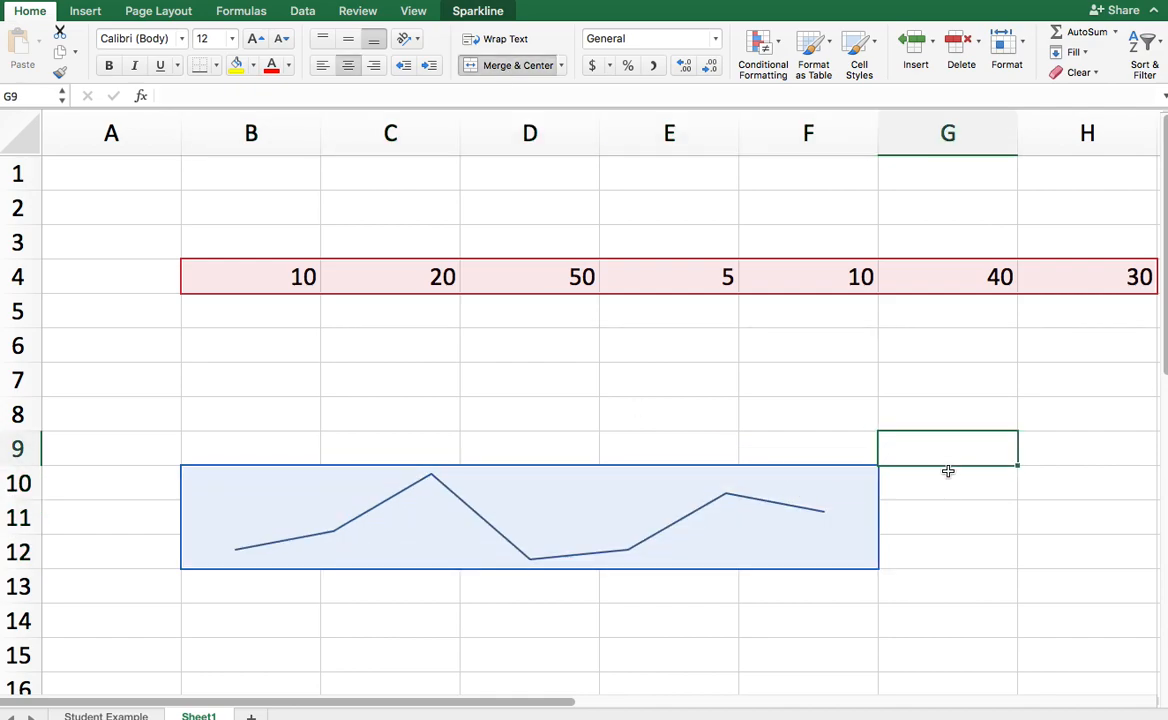
click(261, 524)
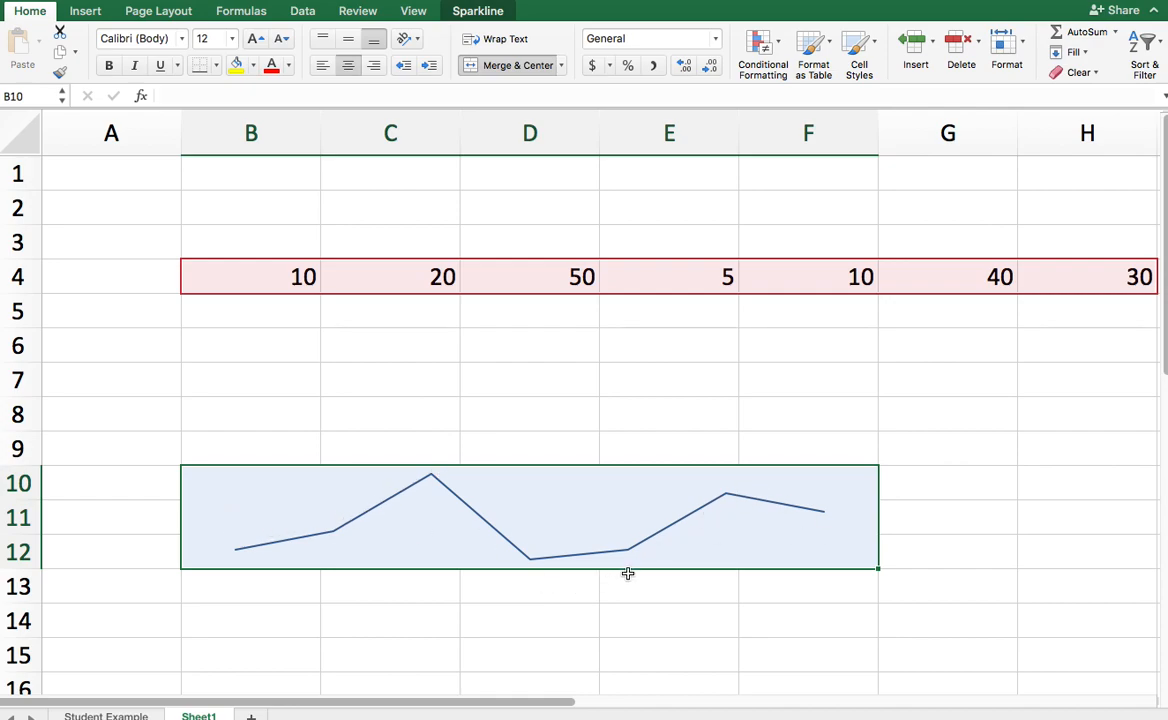
Change the value in cell D4 to 5
click(573, 273)
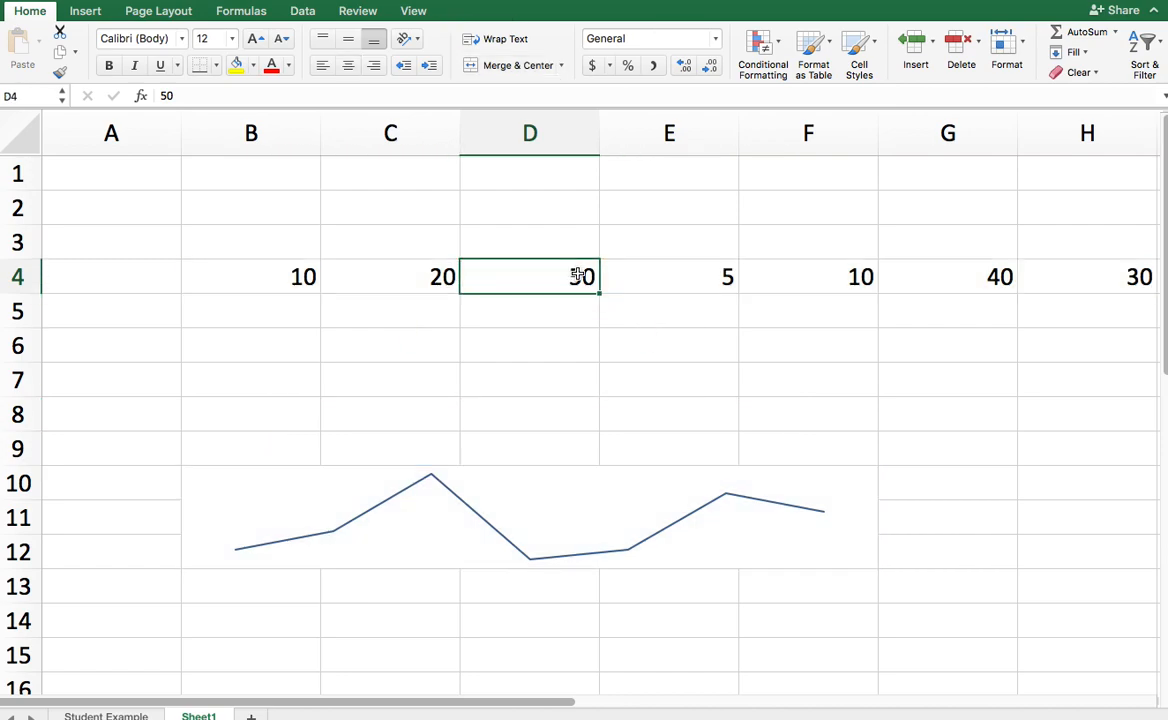
text(5)
key(Return)
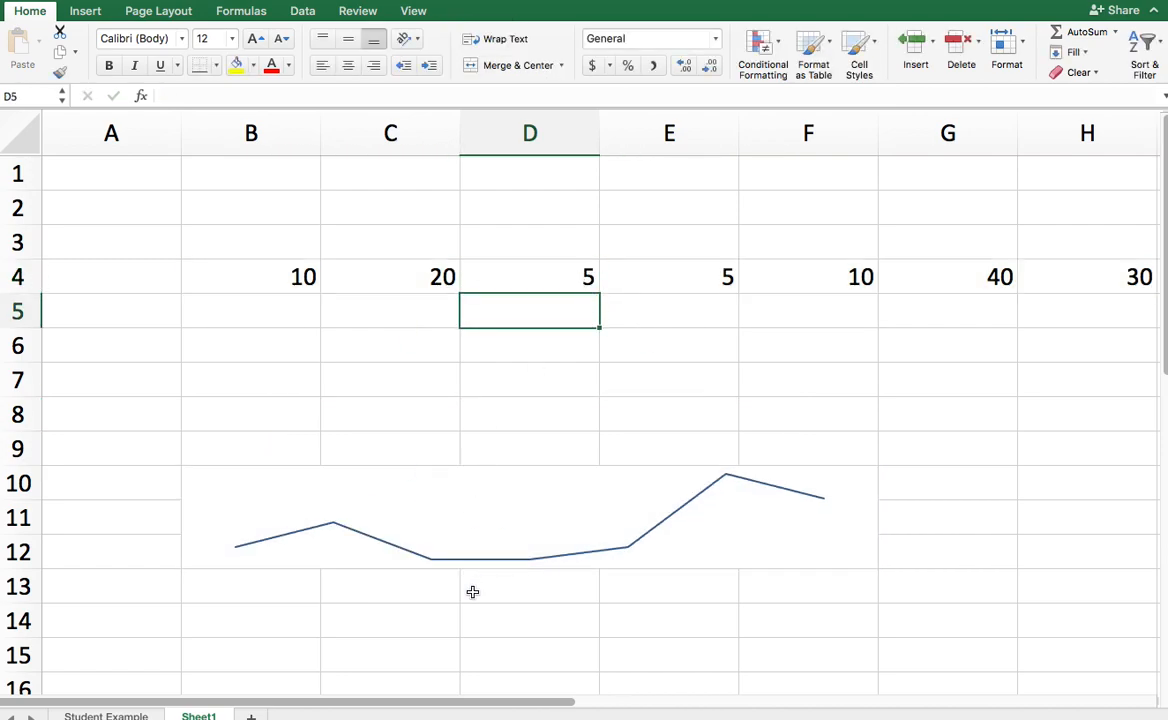
Restore the value in cell D4 to 50
click(574, 284)
double_click(575, 283)
text(0)
key(Return)
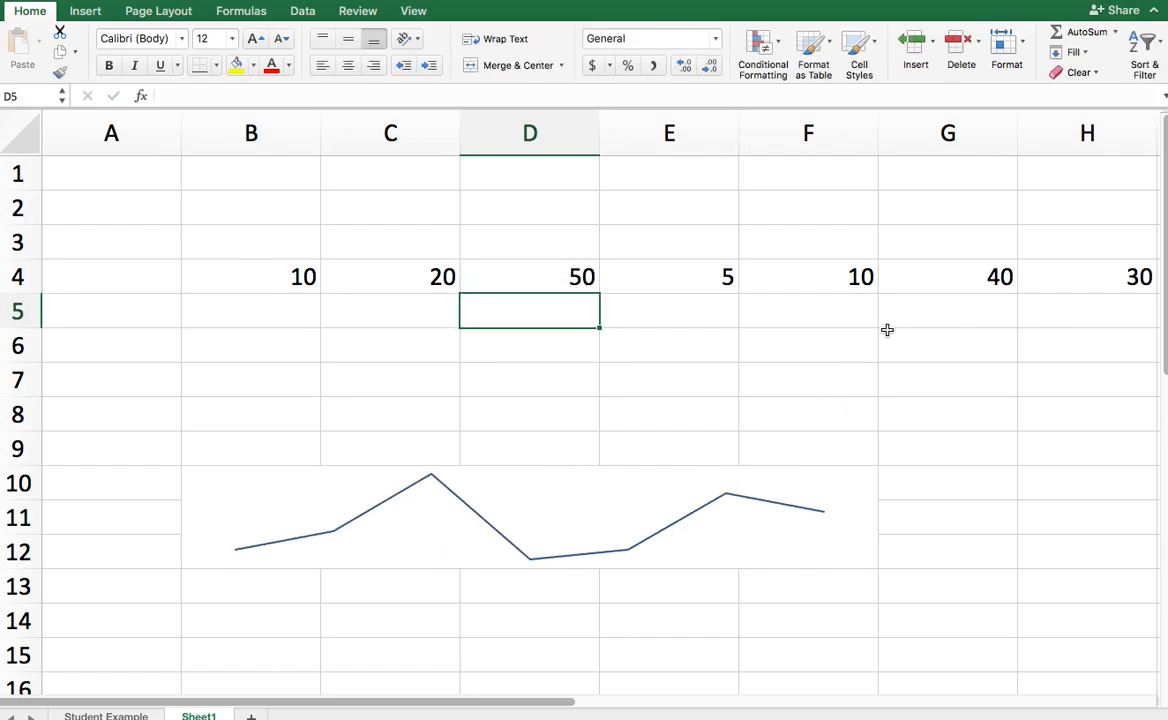
click(167, 272)
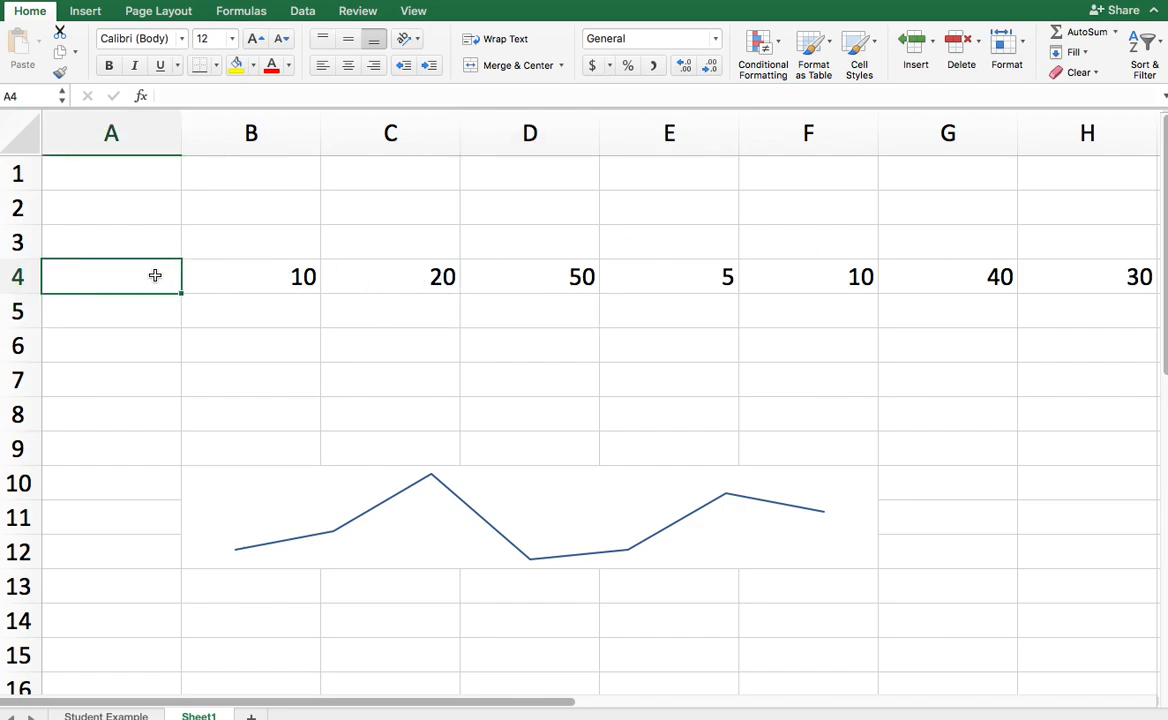
Add the value 50 in cell A4, just before the existing row 4 data
click(315, 503)
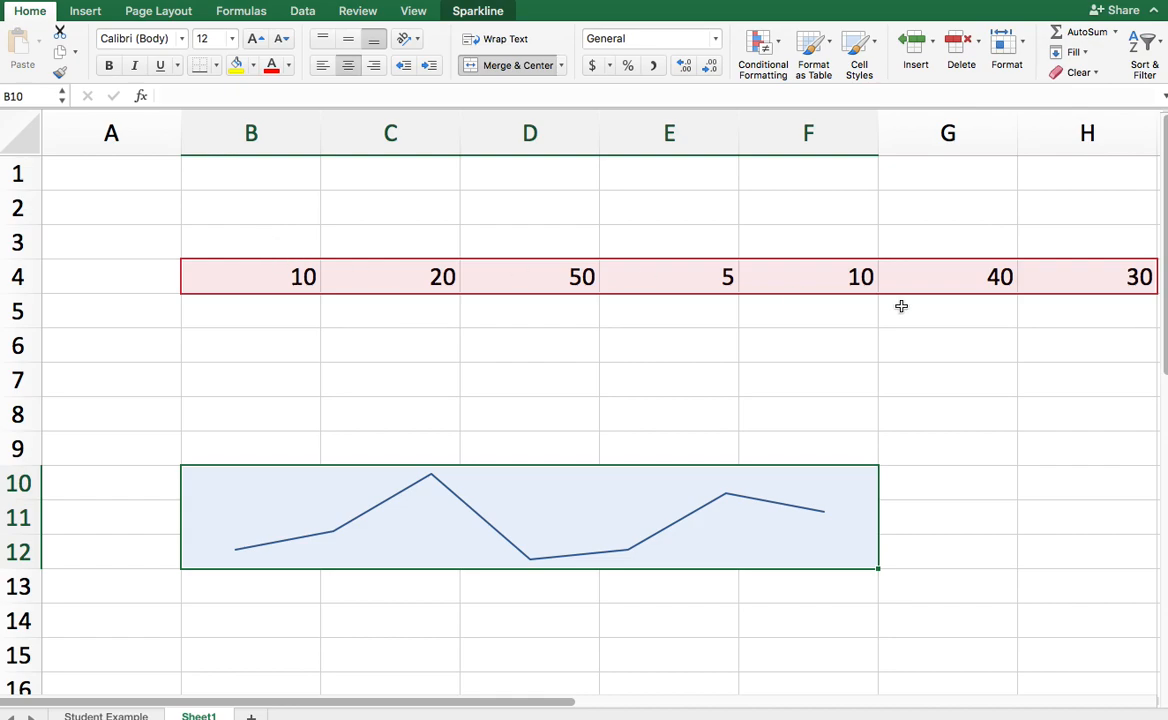
click(112, 273)
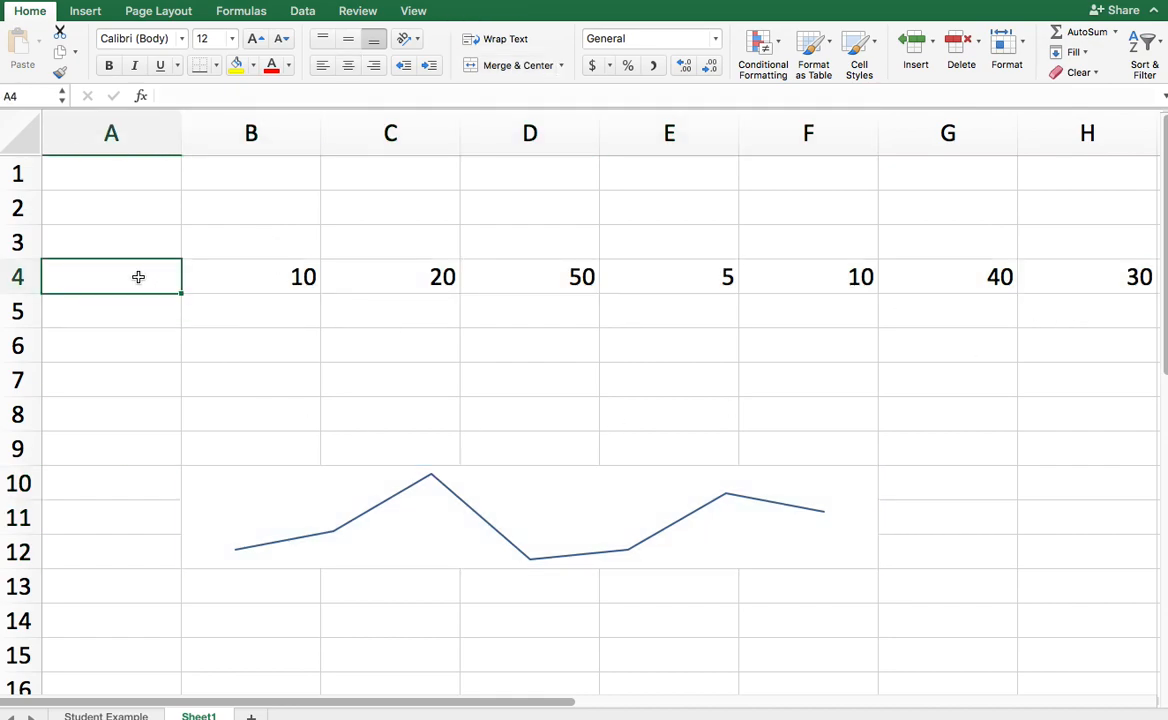
text(50)
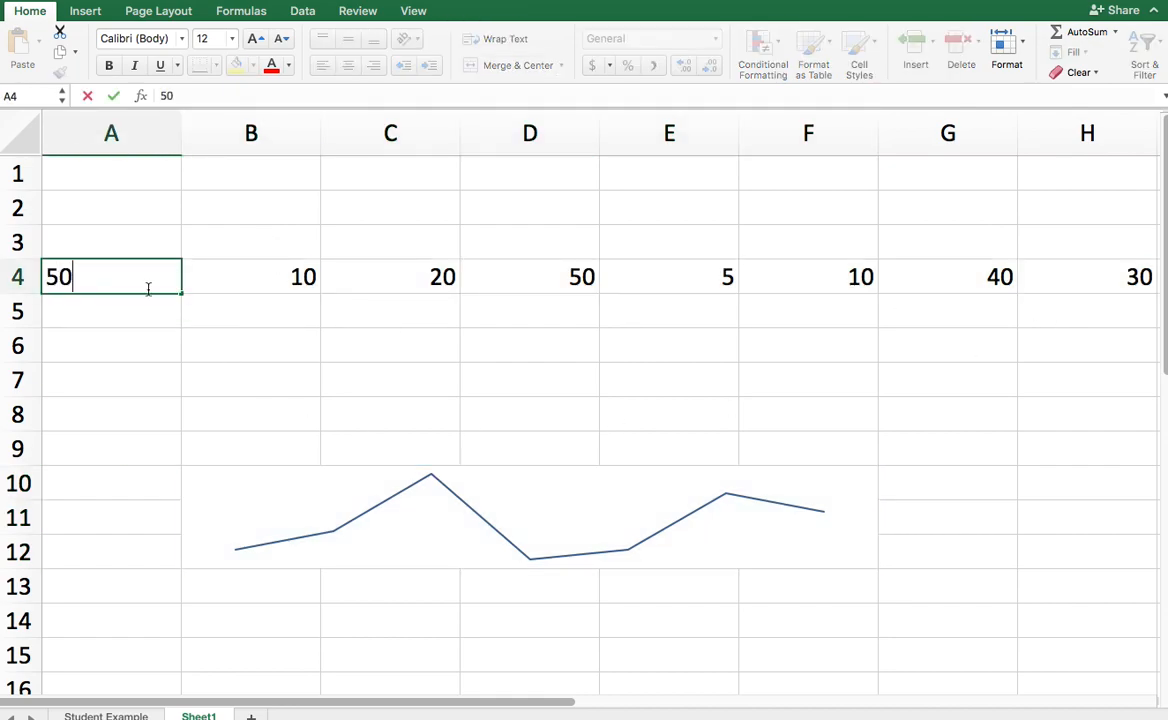
key(Return)
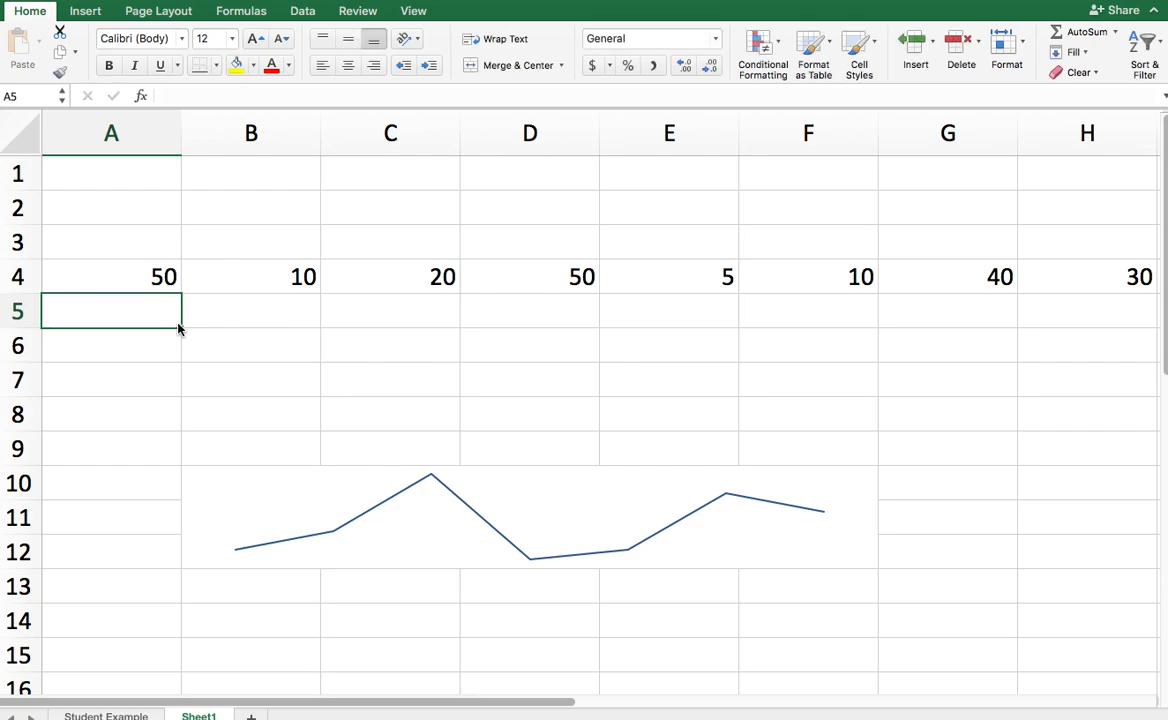
Change the data range of the line sparkline in B10 to A4:H4
click(315, 472)
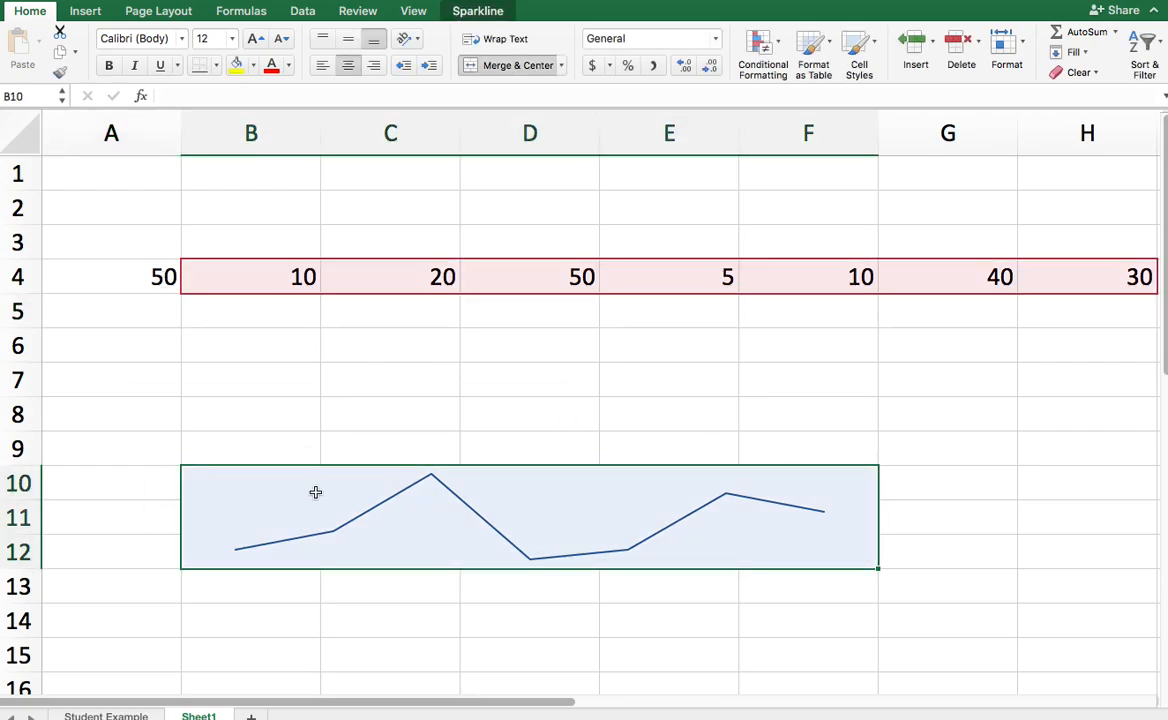
right_click(412, 494)
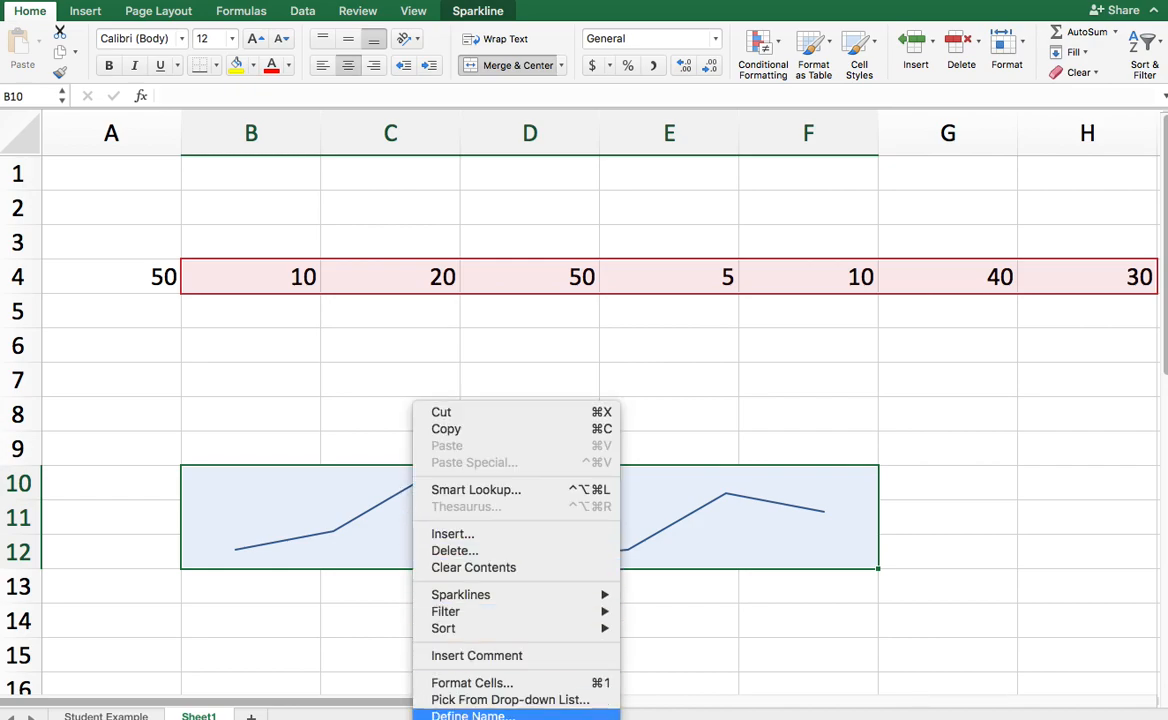
click(280, 370)
click(451, 404)
click(430, 503)
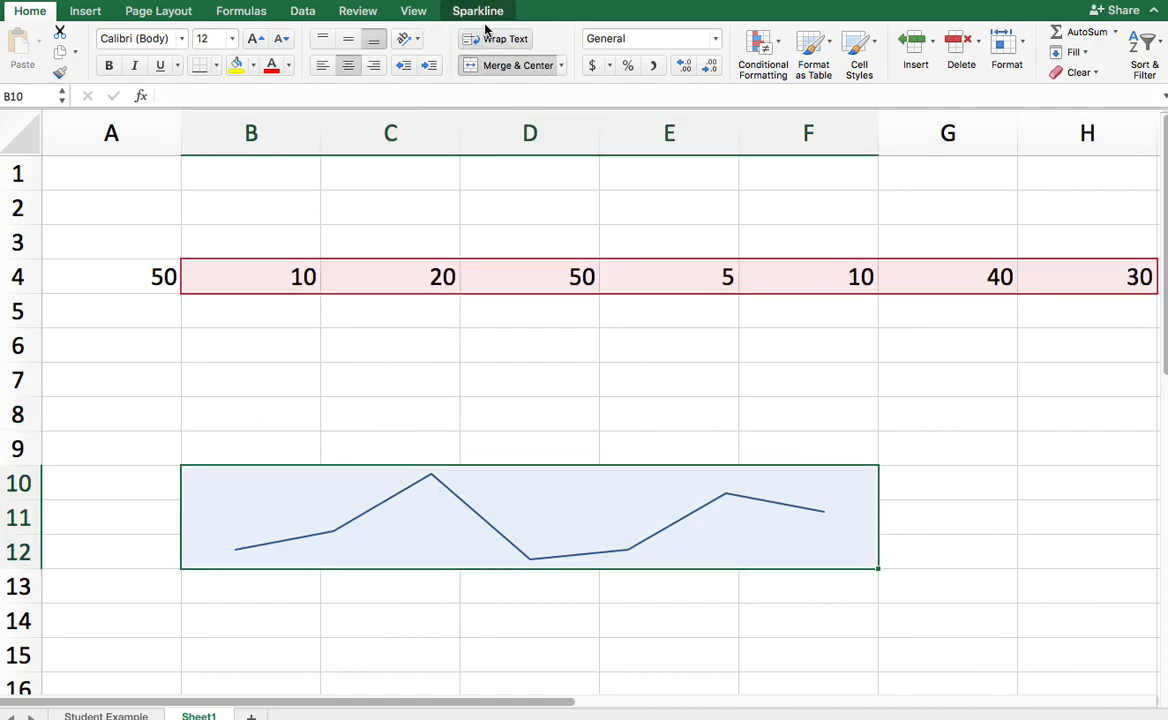
click(469, 11)
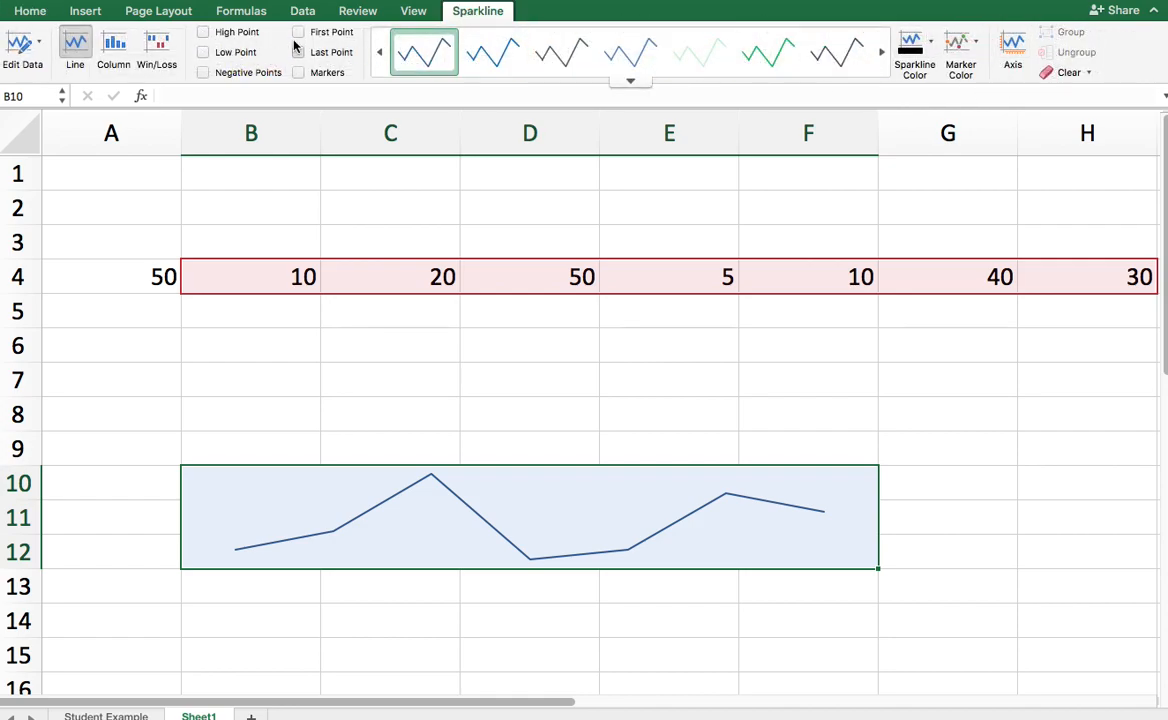
click(40, 47)
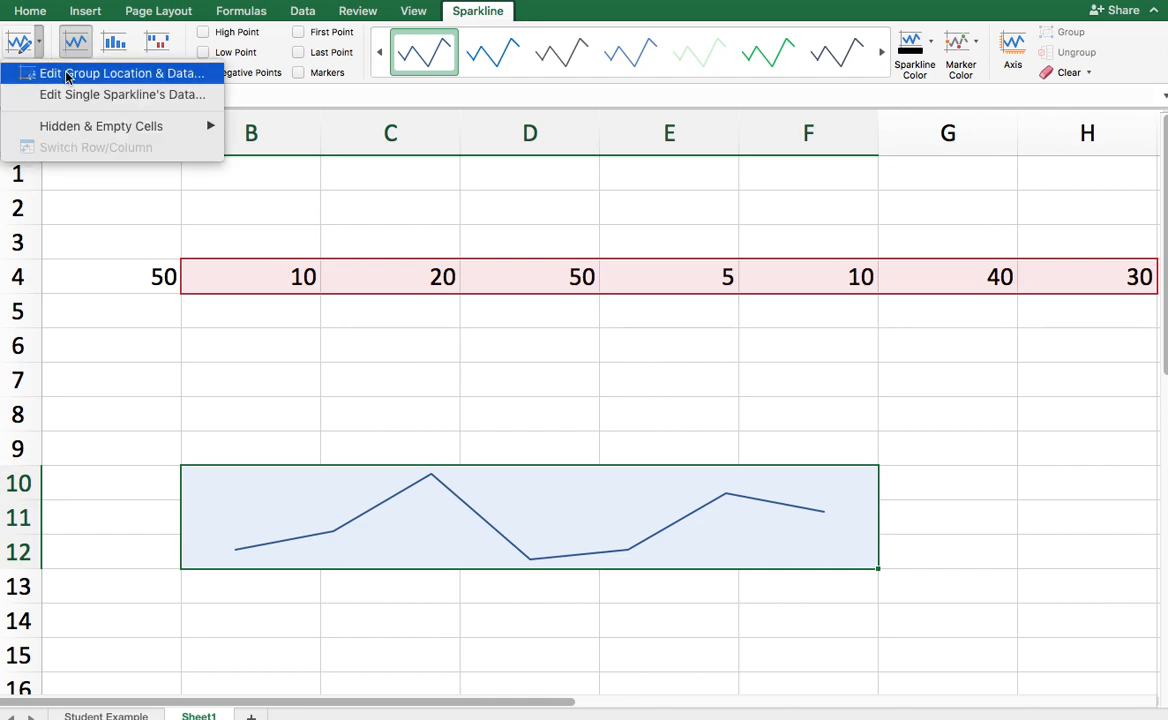
click(66, 75)
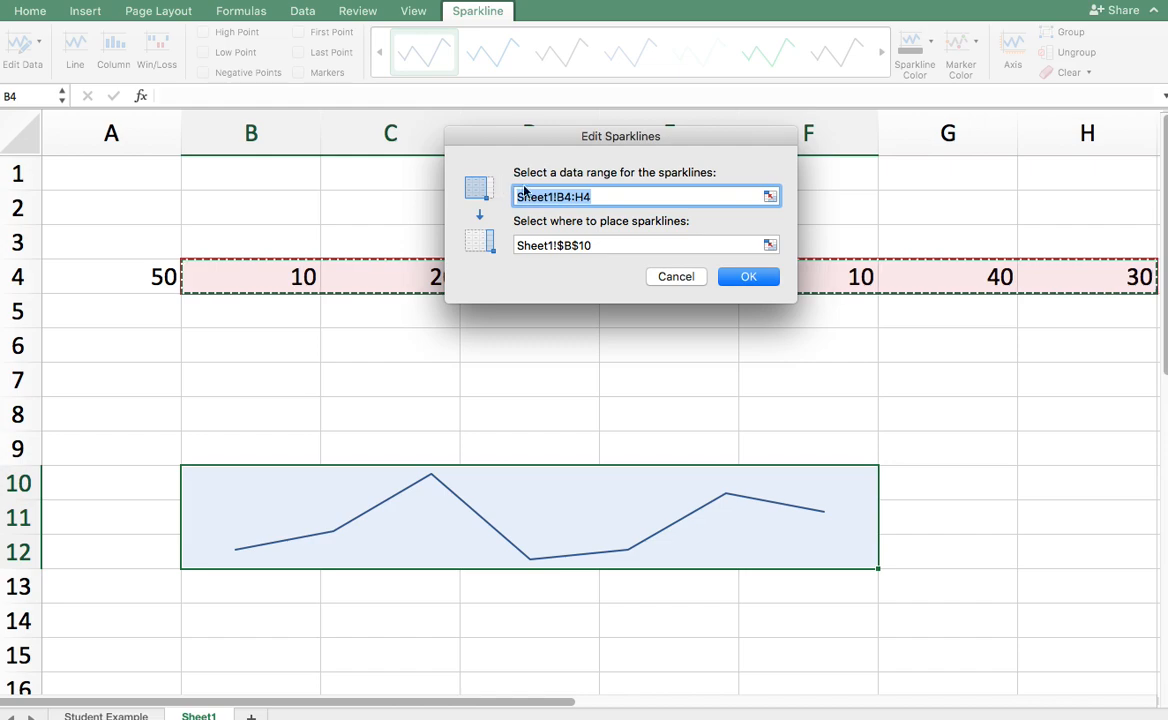
click(565, 197)
key(BackSpace)
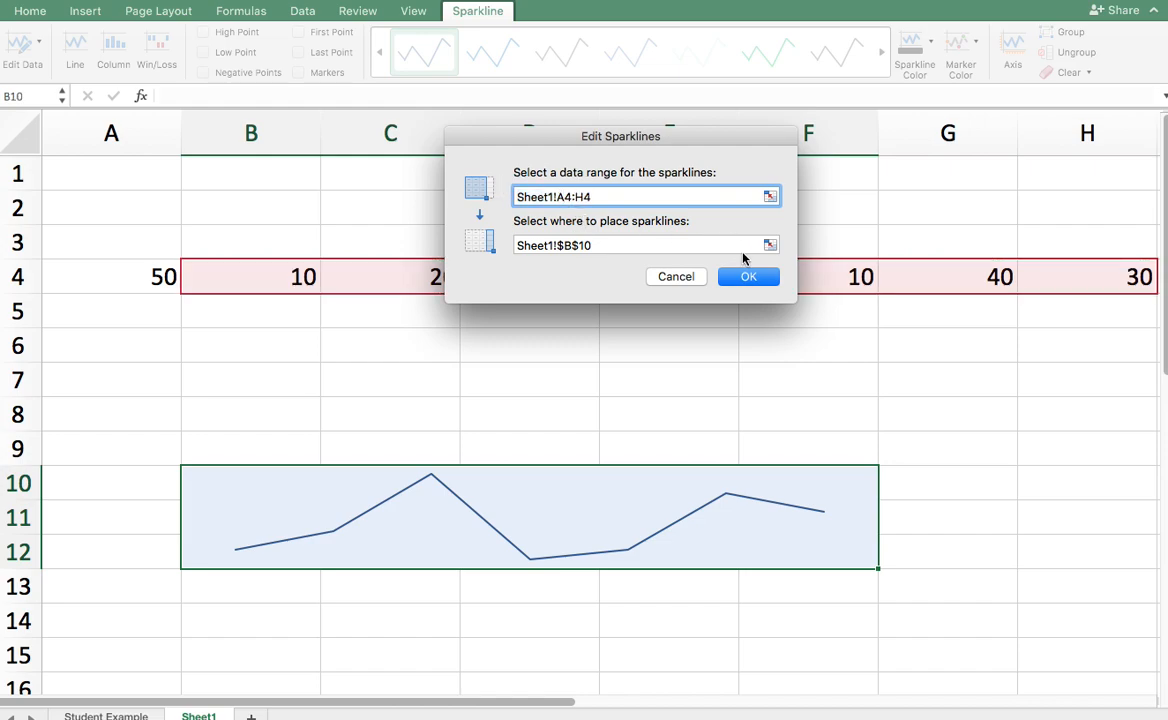
click(749, 277)
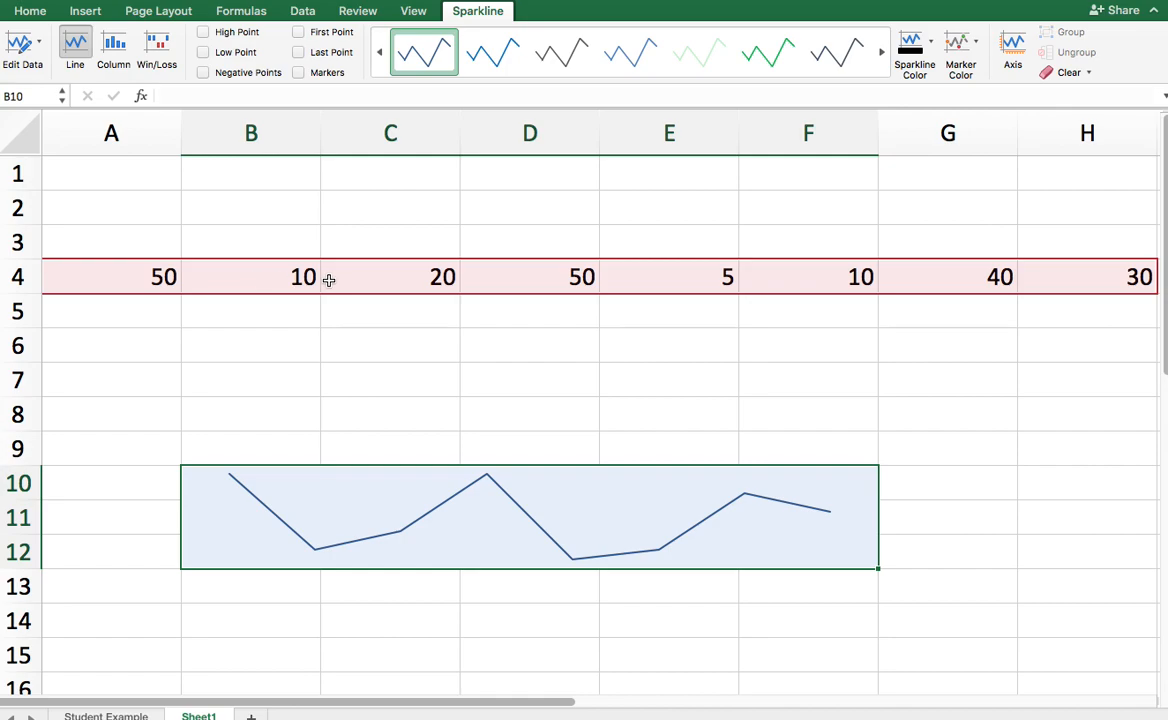
Try the High Point, Low Point, Negative Points and First Point options on the line sparkline, keeping only Markers turned on
click(282, 410)
click(258, 500)
click(203, 32)
click(203, 32)
click(204, 53)
click(204, 74)
click(298, 33)
click(298, 73)
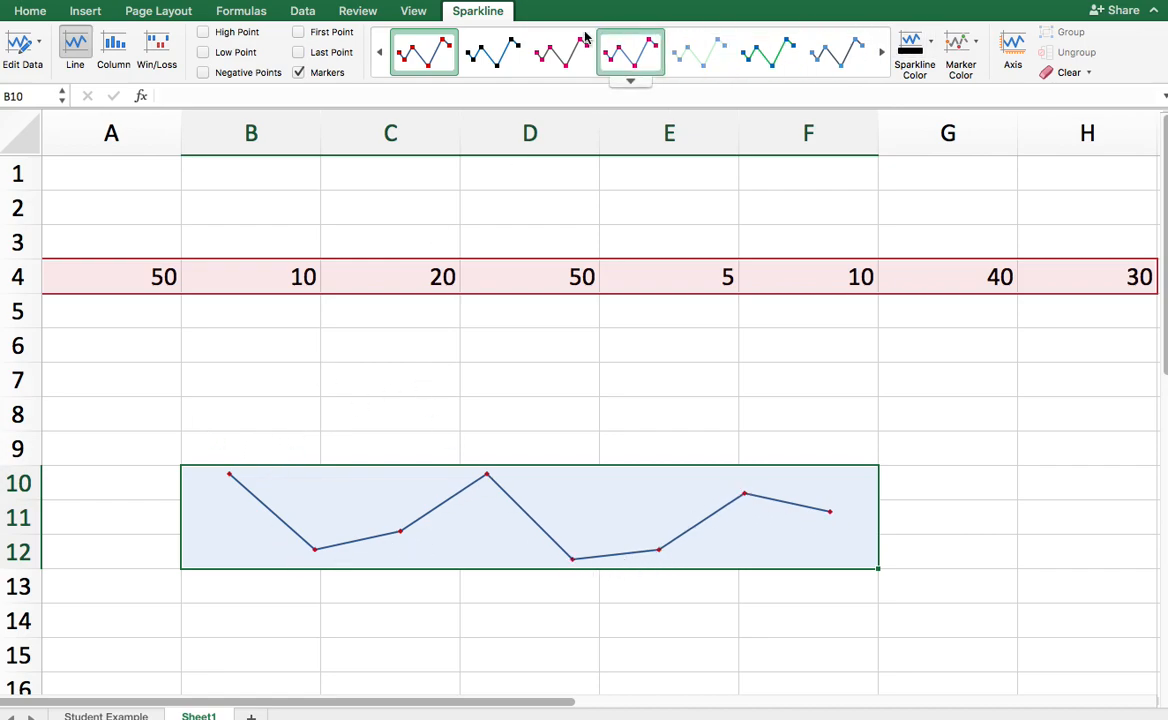
Set the line sparkline's color to yellow
click(916, 44)
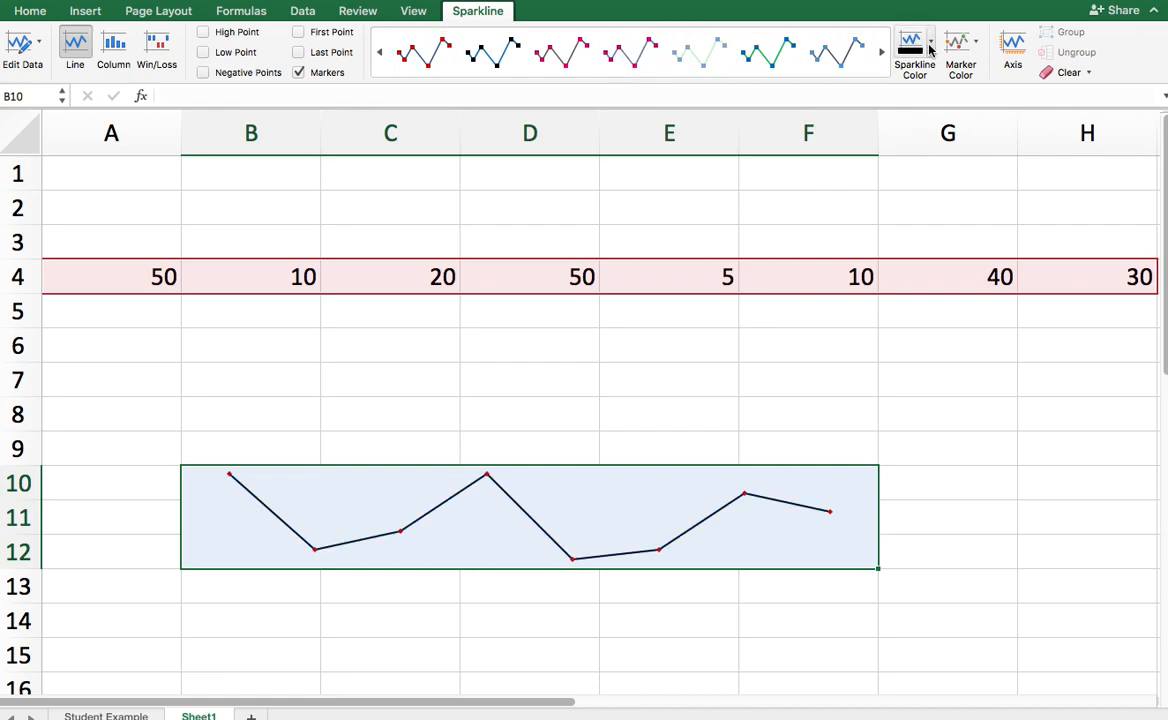
click(930, 42)
click(960, 217)
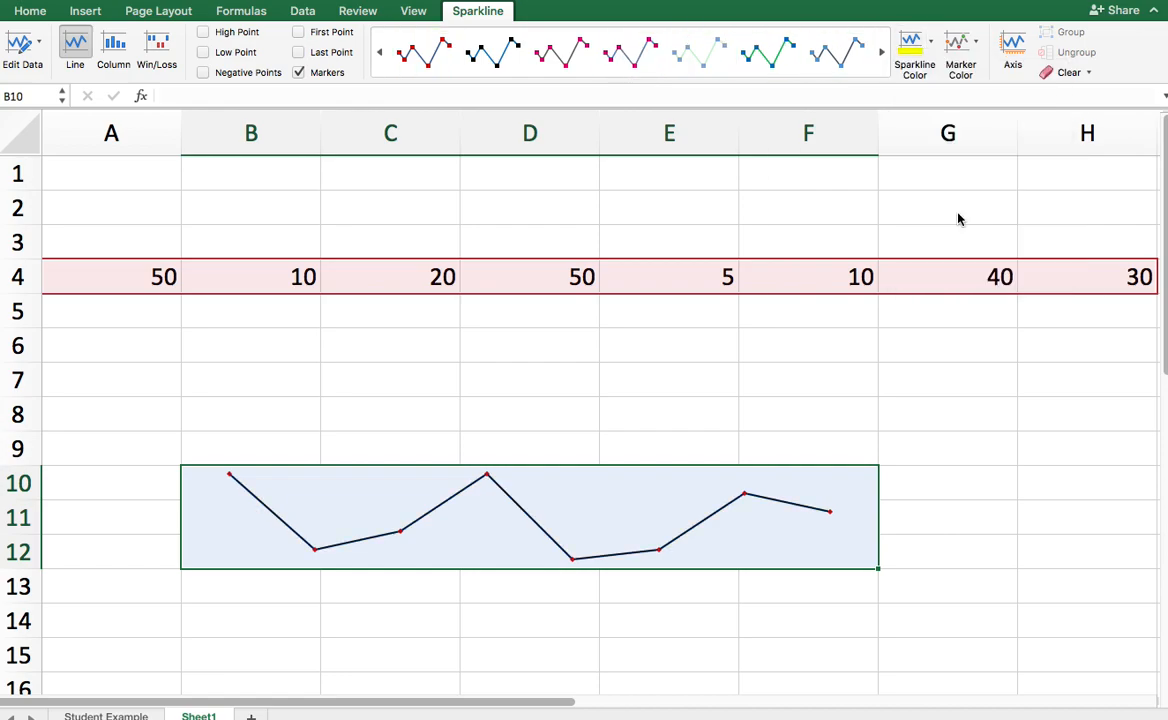
Set the marker color of the line sparkline to a blue theme color and deselect the sparkline
click(965, 55)
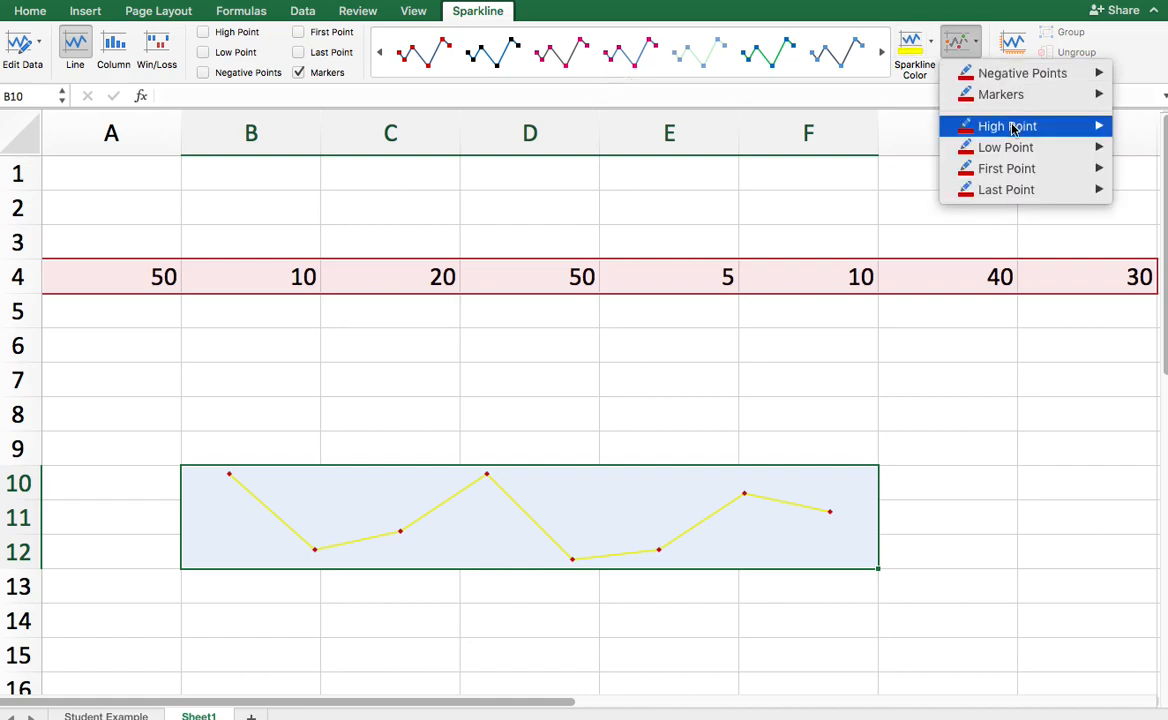
click(979, 41)
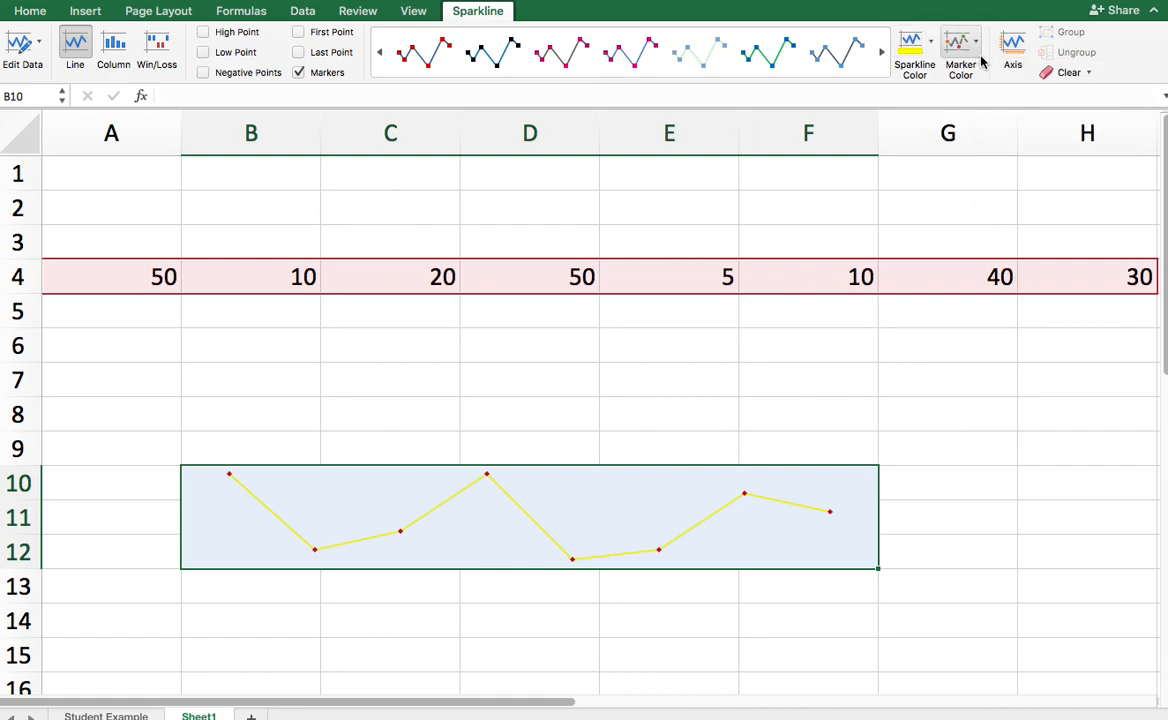
click(979, 50)
click(977, 50)
click(975, 46)
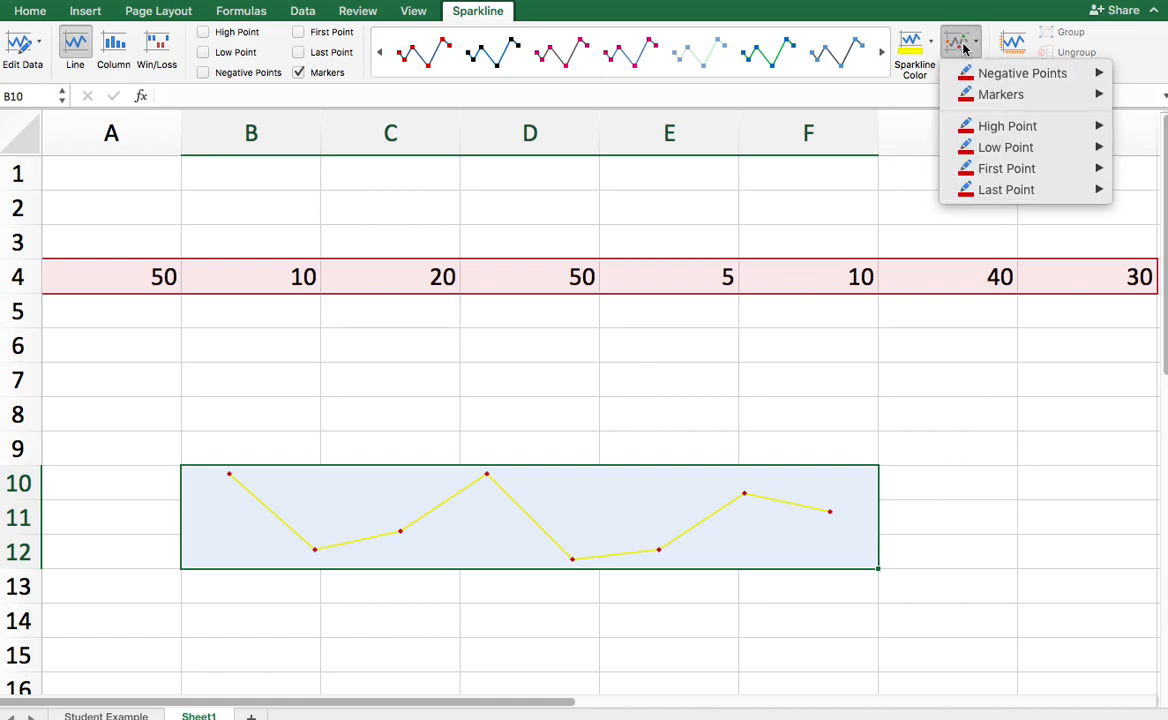
mouse_move(1108, 68)
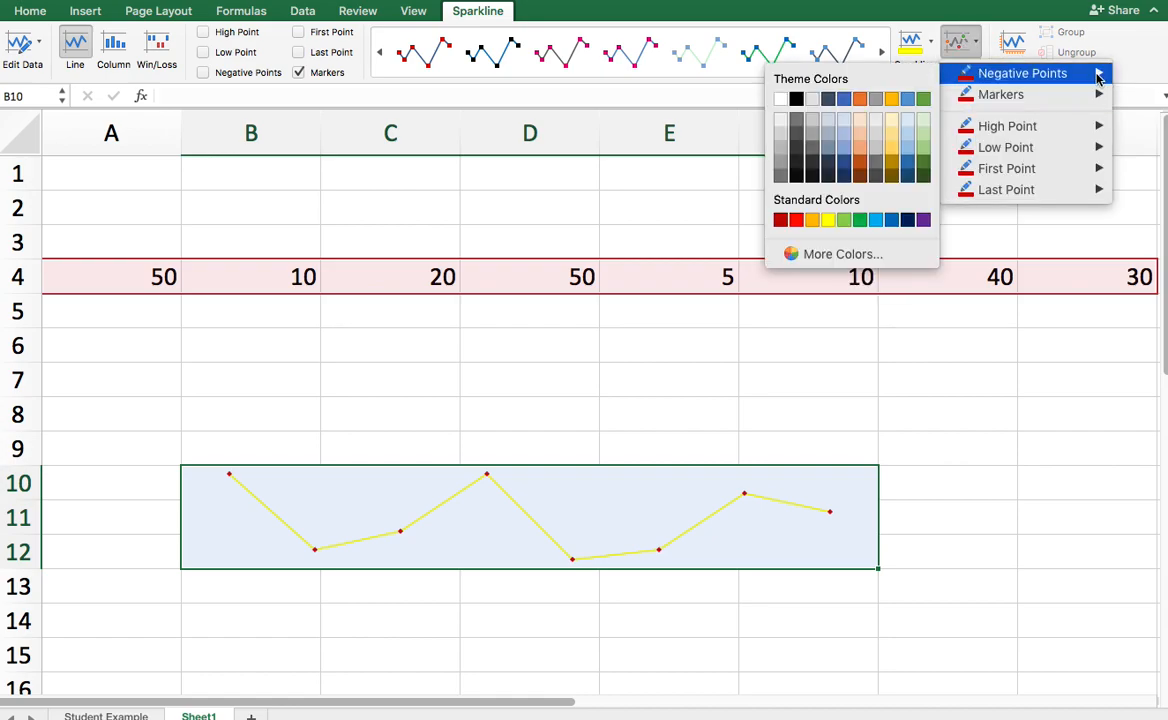
mouse_move(1008, 98)
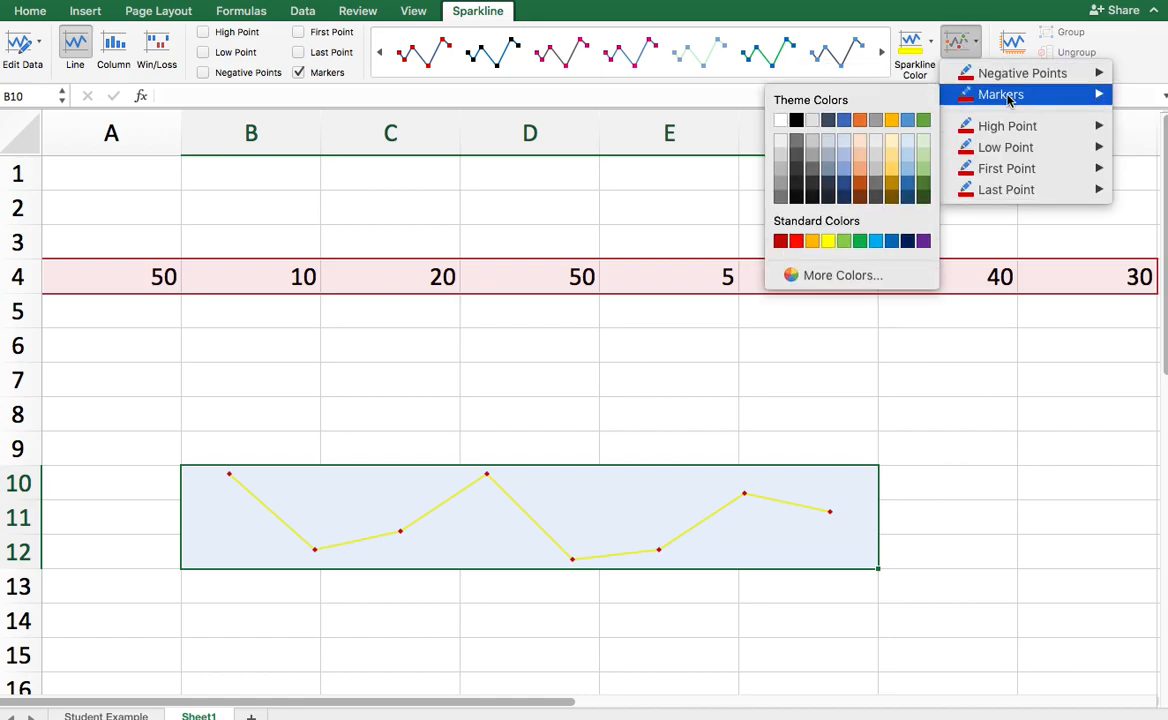
click(846, 129)
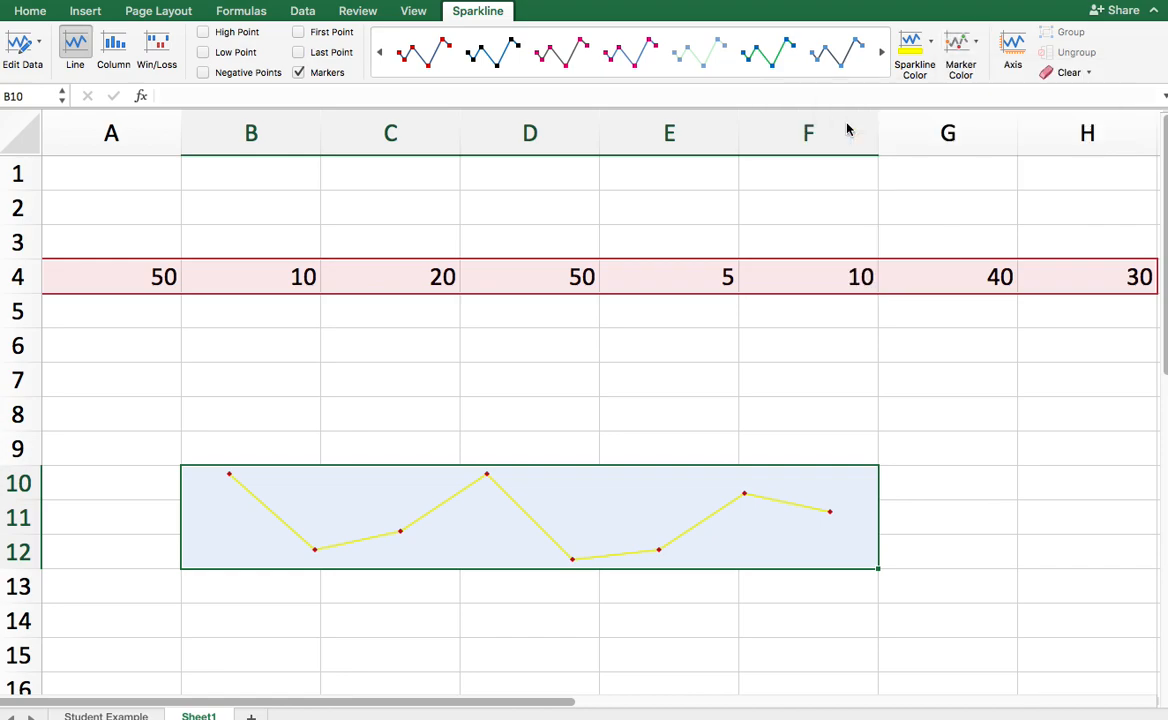
click(912, 386)
click(944, 525)
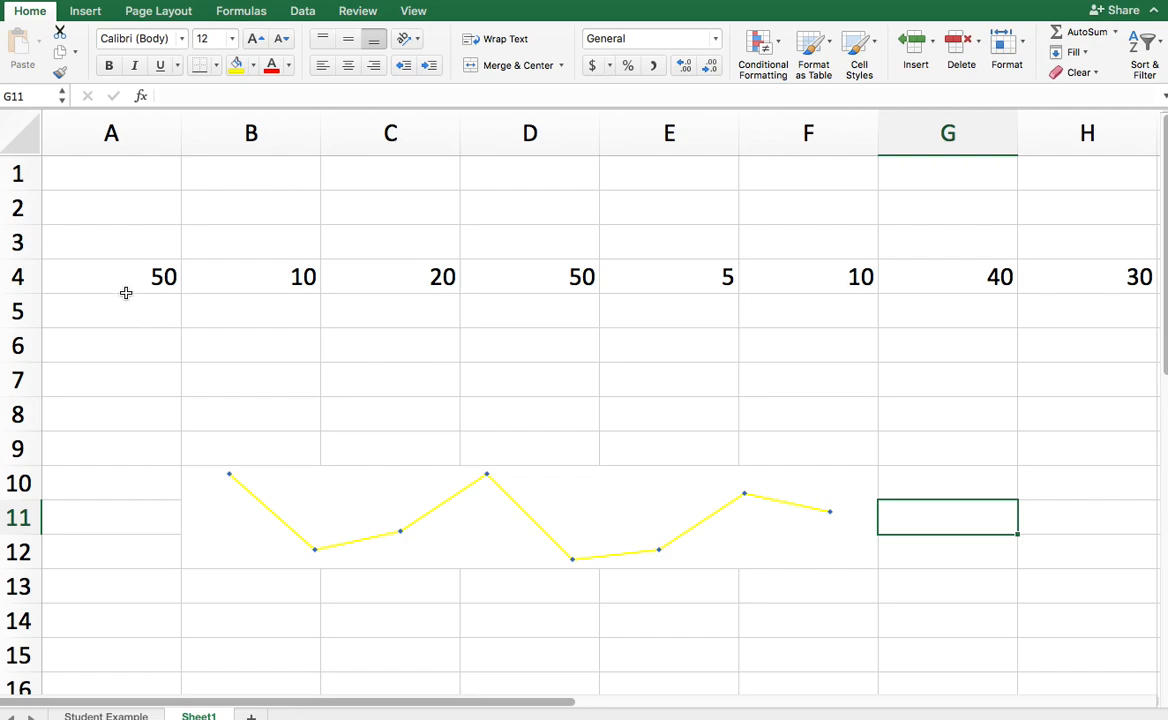
Insert a column sparkline in cell B8 based on the data range A4:H4
click(148, 378)
click(224, 342)
drag(136, 290, 1066, 288)
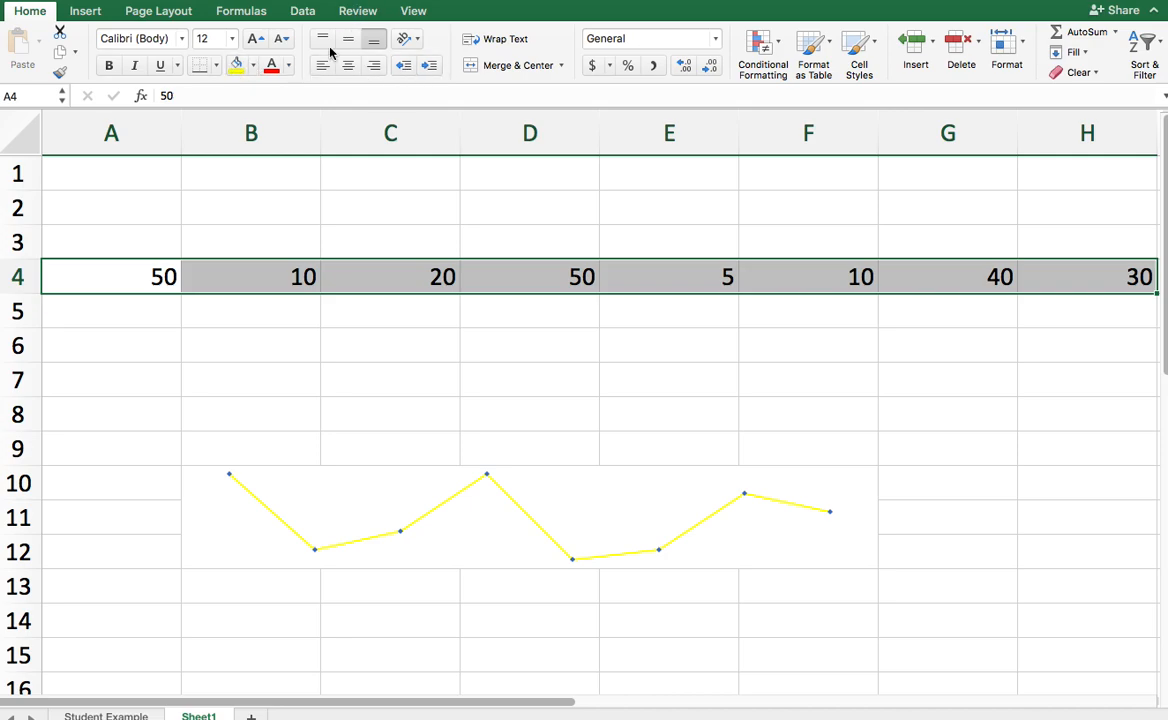
click(88, 12)
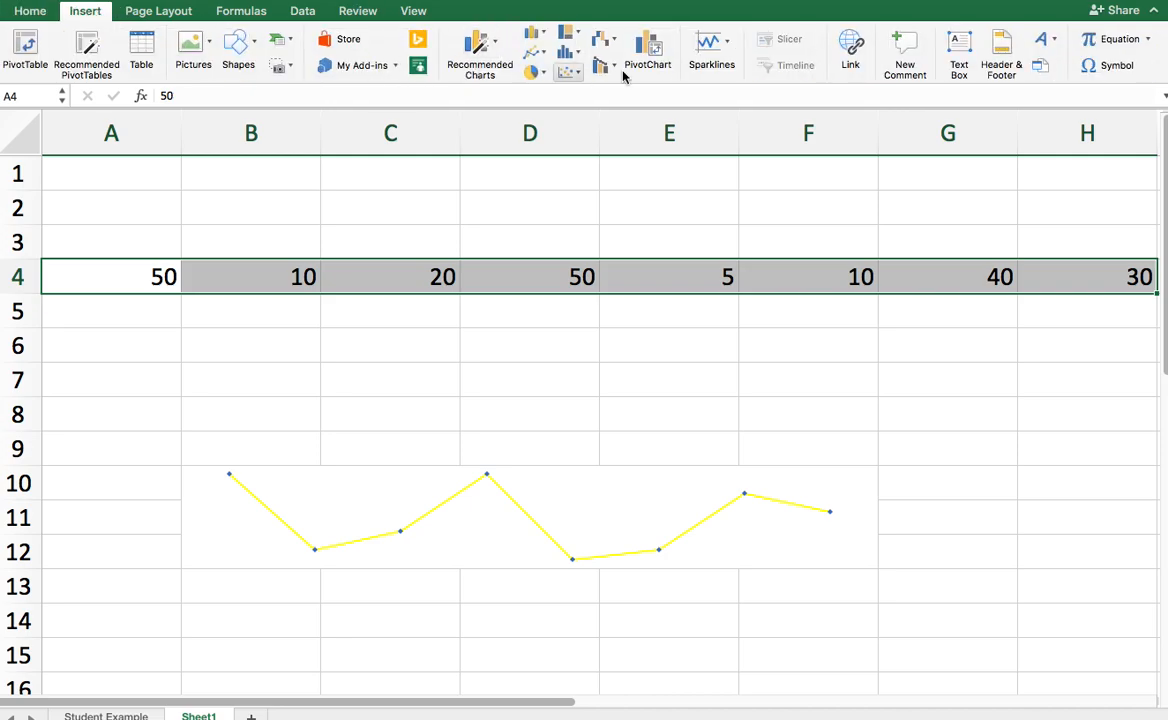
click(721, 43)
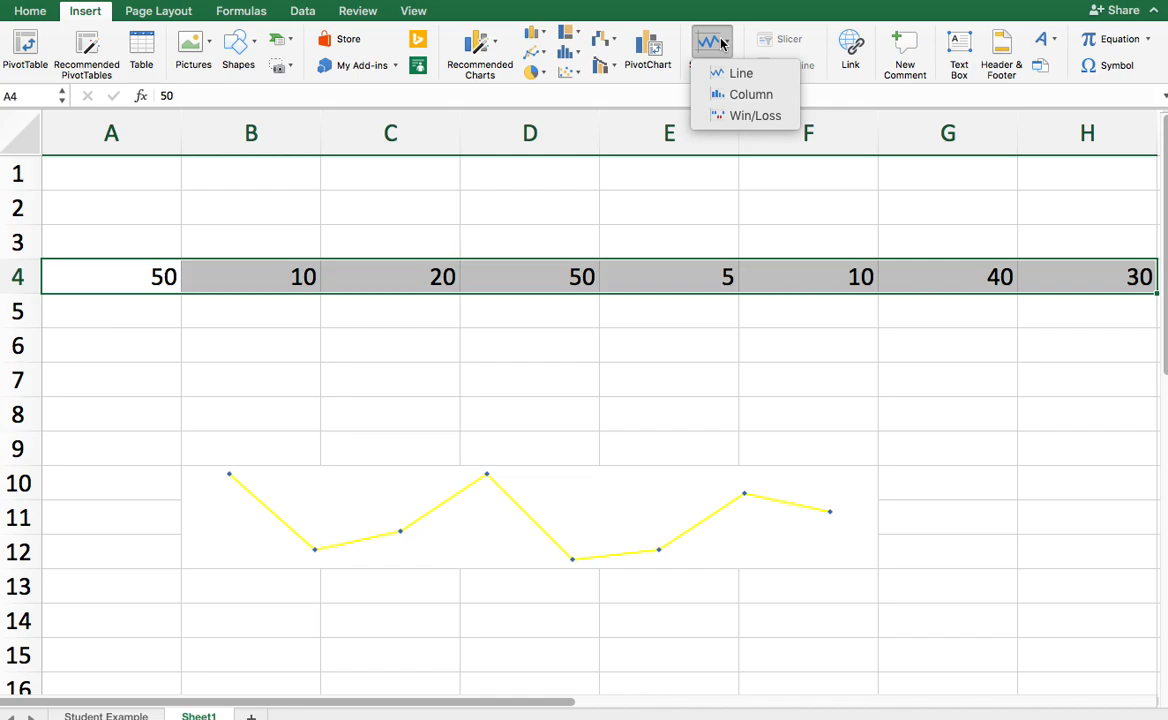
click(739, 95)
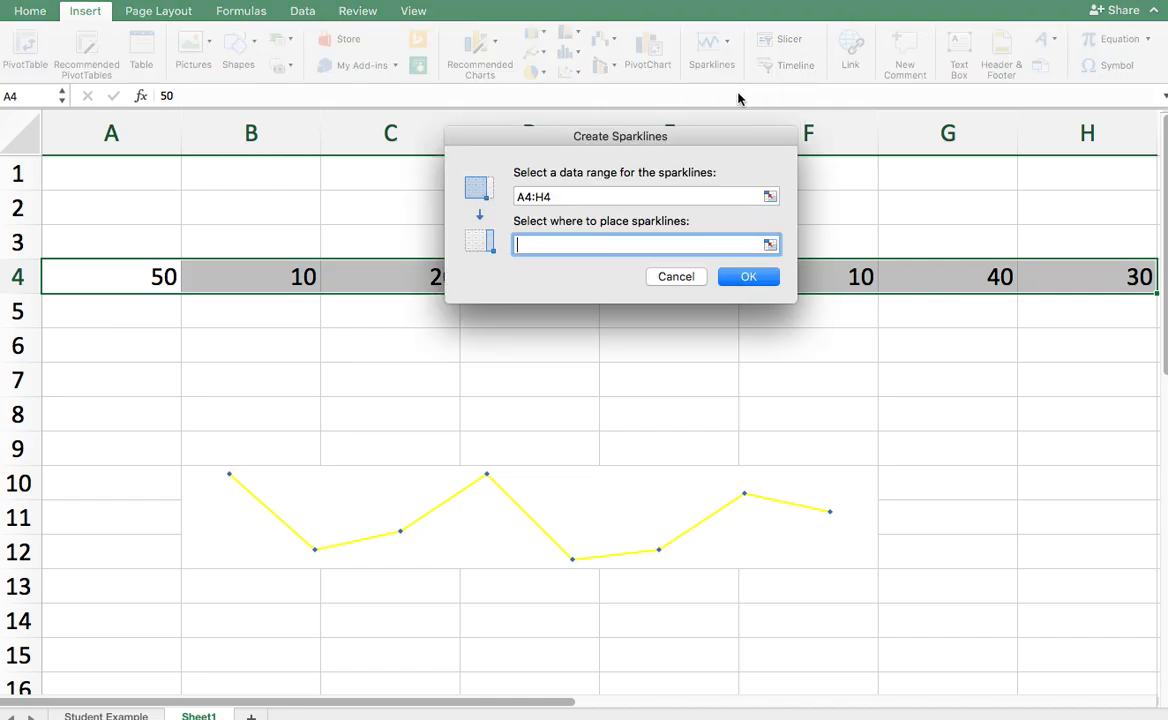
click(251, 415)
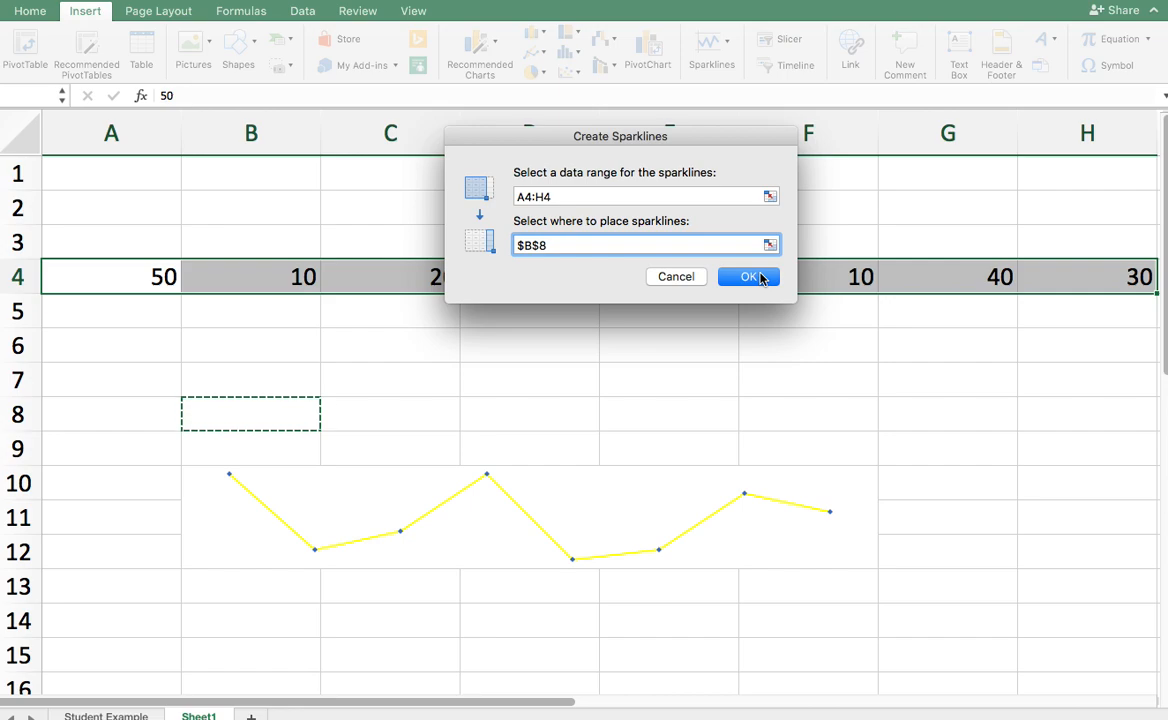
click(749, 277)
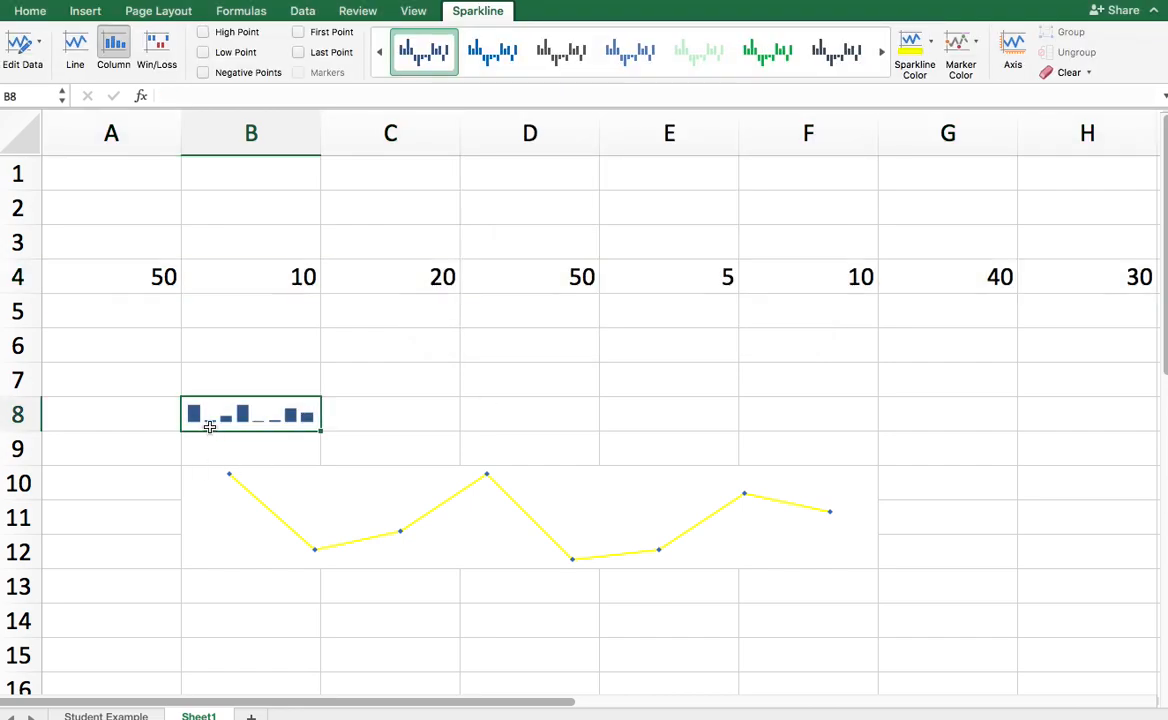
Enlarge the column sparkline by merging and centering cells B8:F9
drag(320, 430, 793, 448)
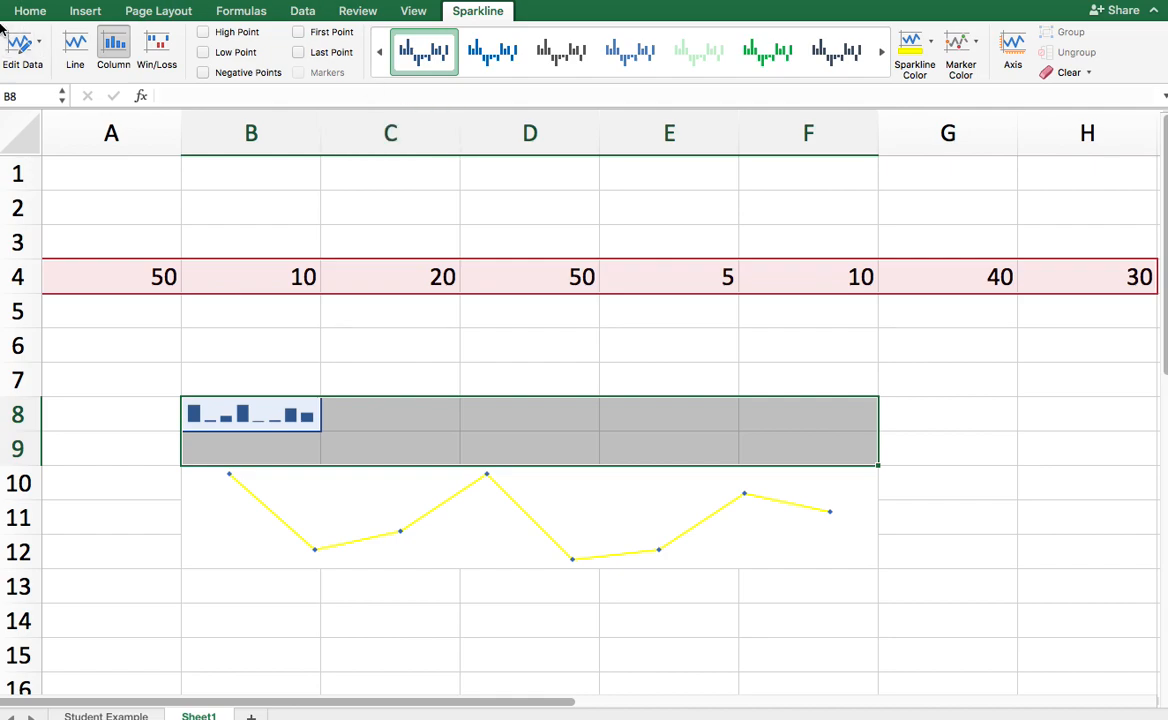
click(30, 11)
click(33, 11)
click(35, 11)
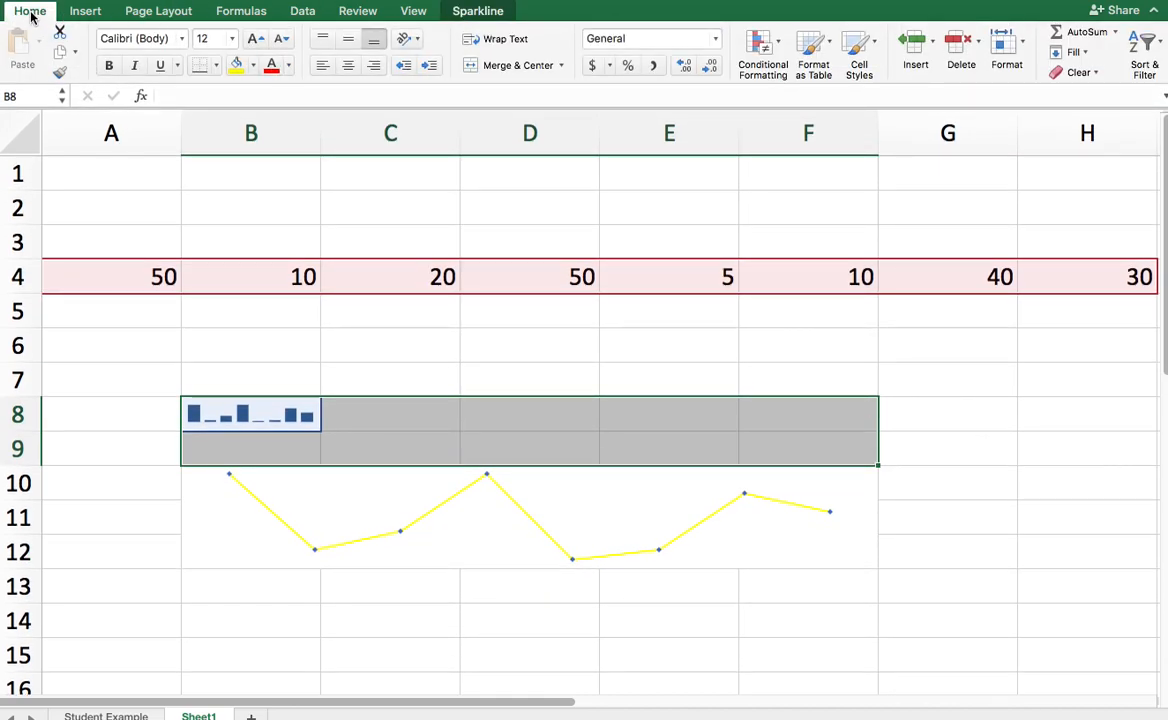
click(30, 11)
click(30, 11)
click(30, 11)
click(30, 11)
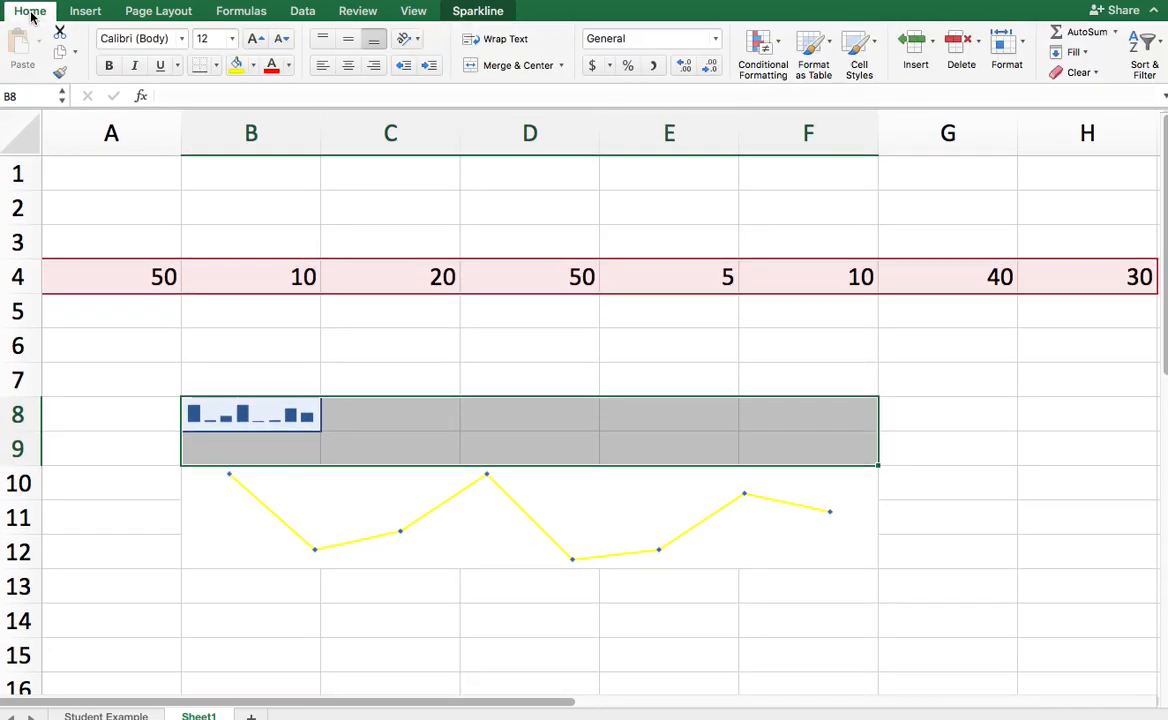
click(515, 67)
click(918, 488)
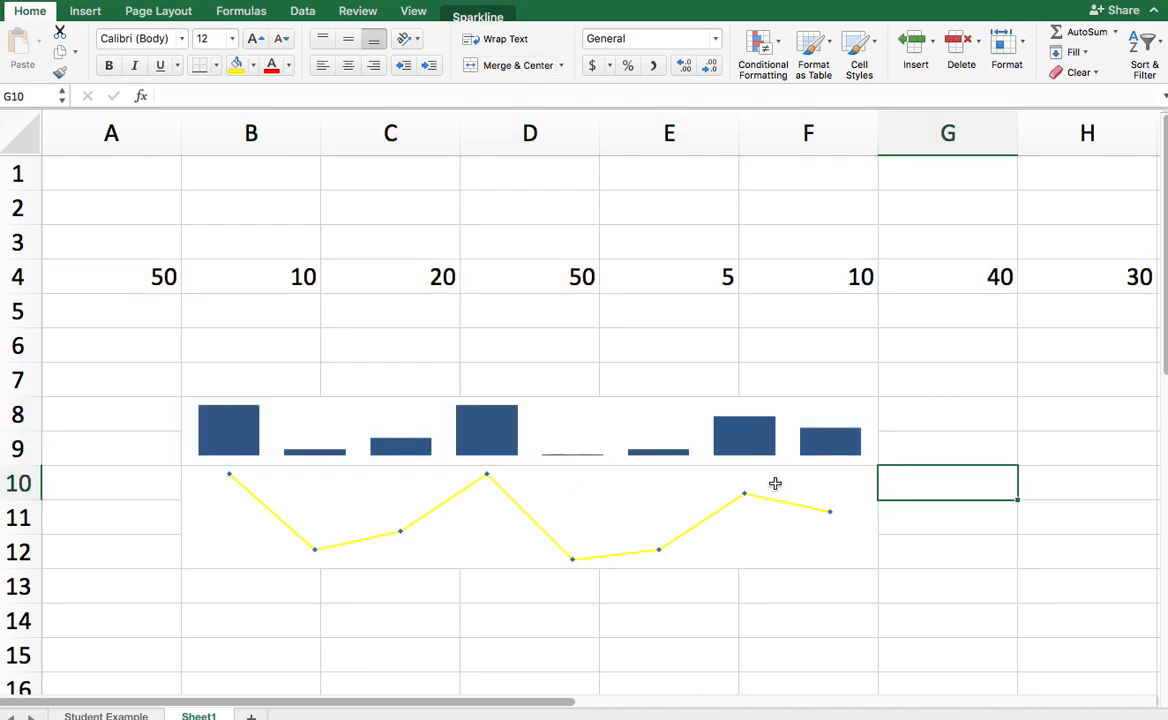
Increase the height of row 9 to make the column sparkline taller
click(263, 425)
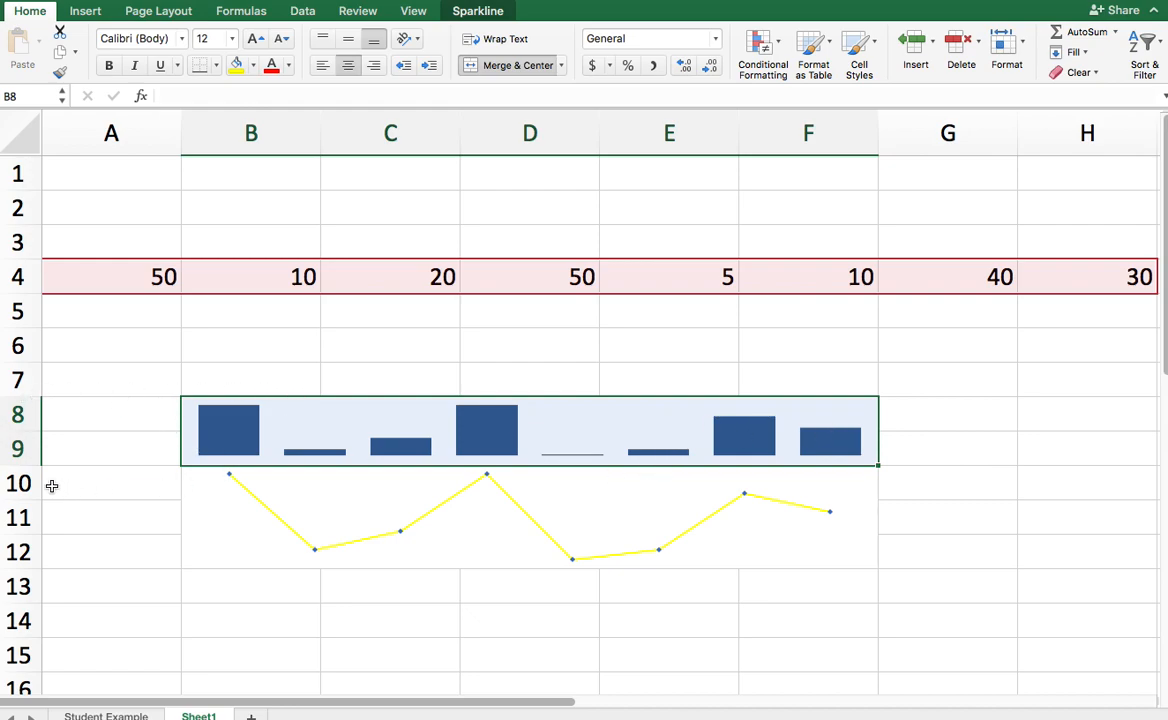
drag(35, 462, 35, 490)
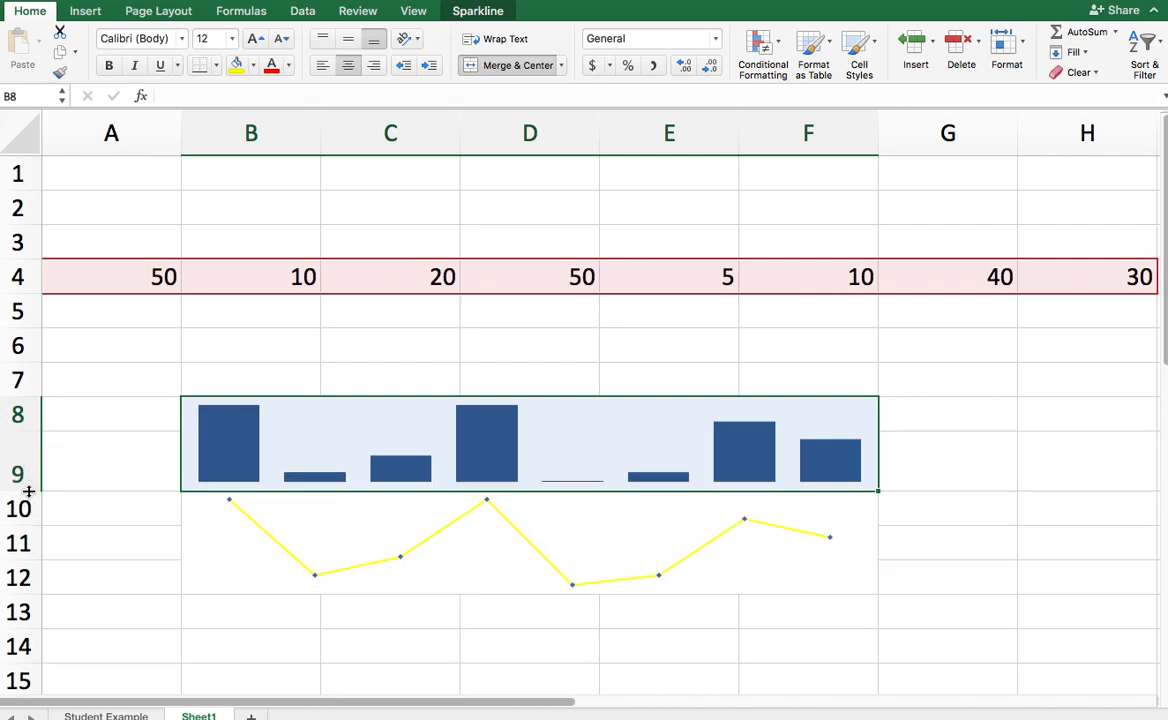
click(1032, 440)
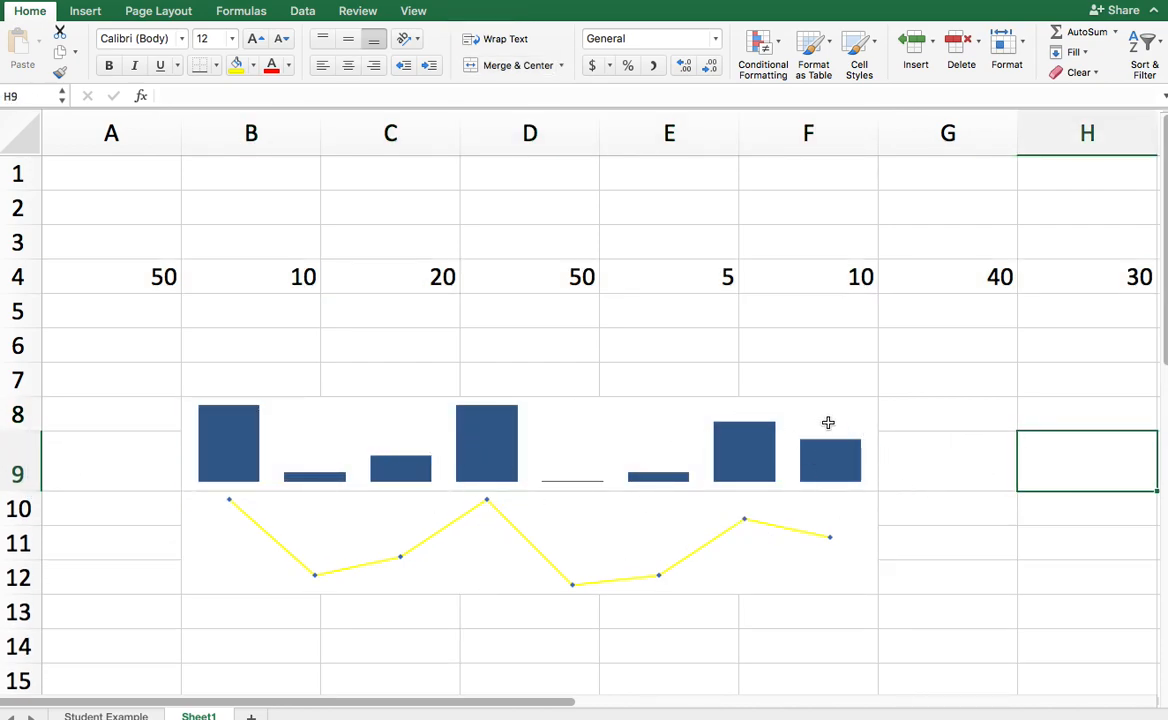
Try highlighting the high points of the column sparkline in B8, then turn that highlight off
click(704, 451)
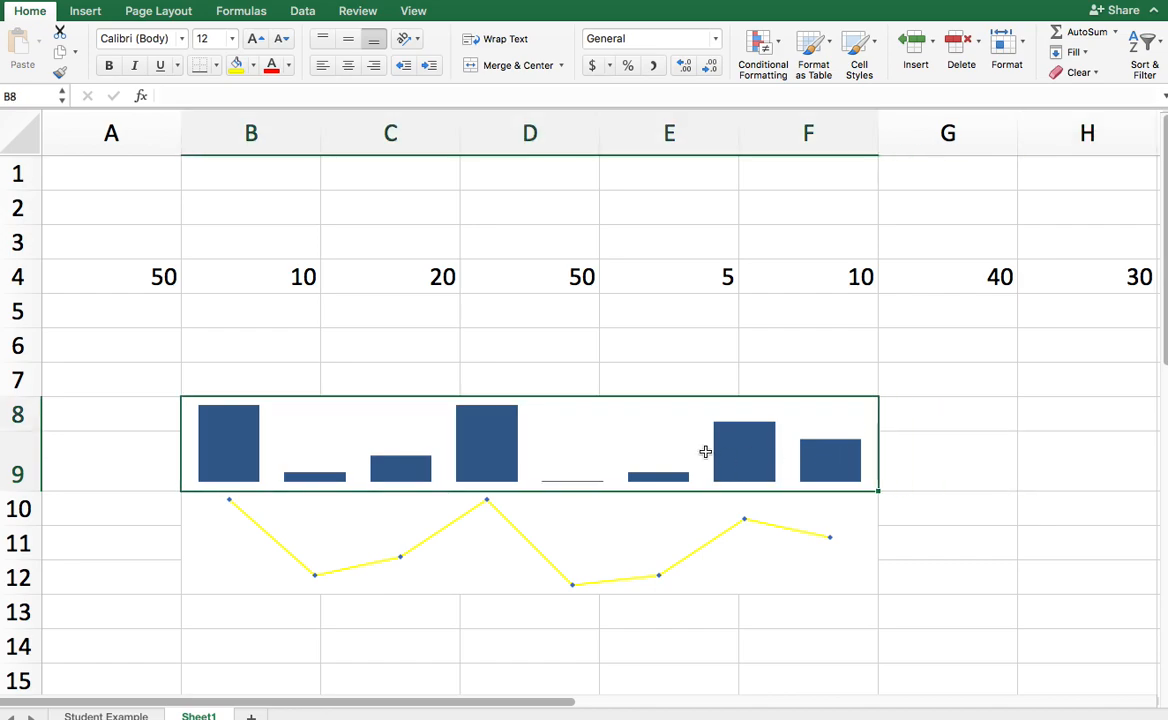
click(480, 12)
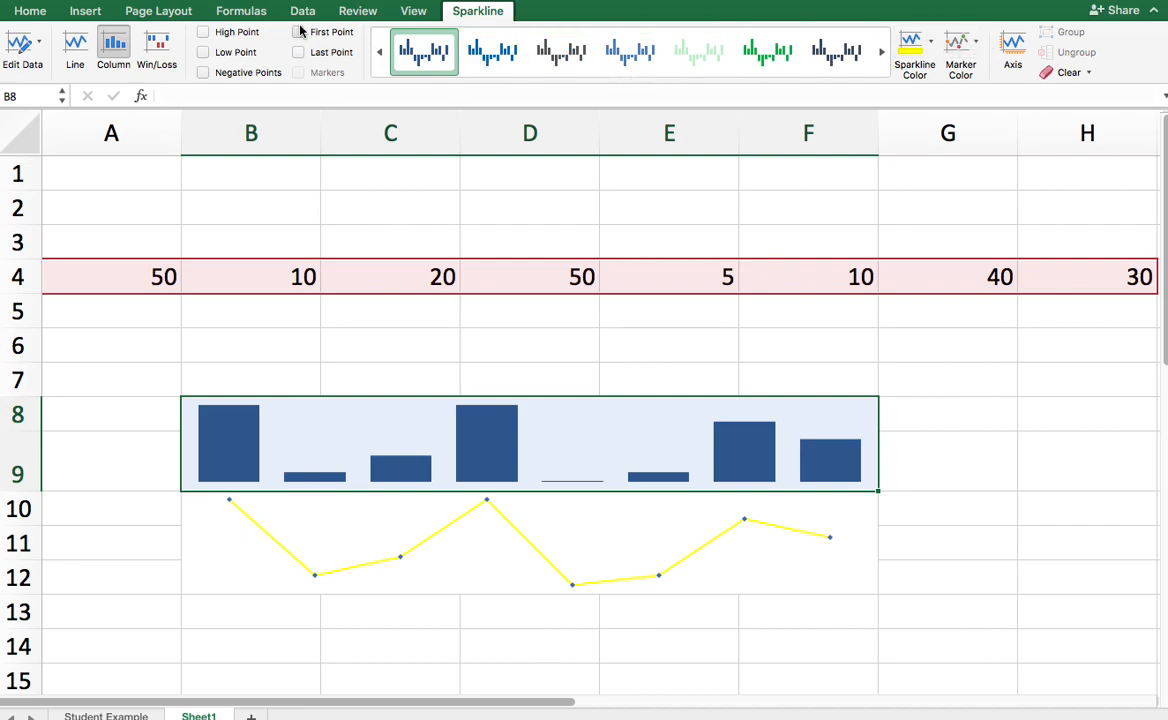
click(203, 33)
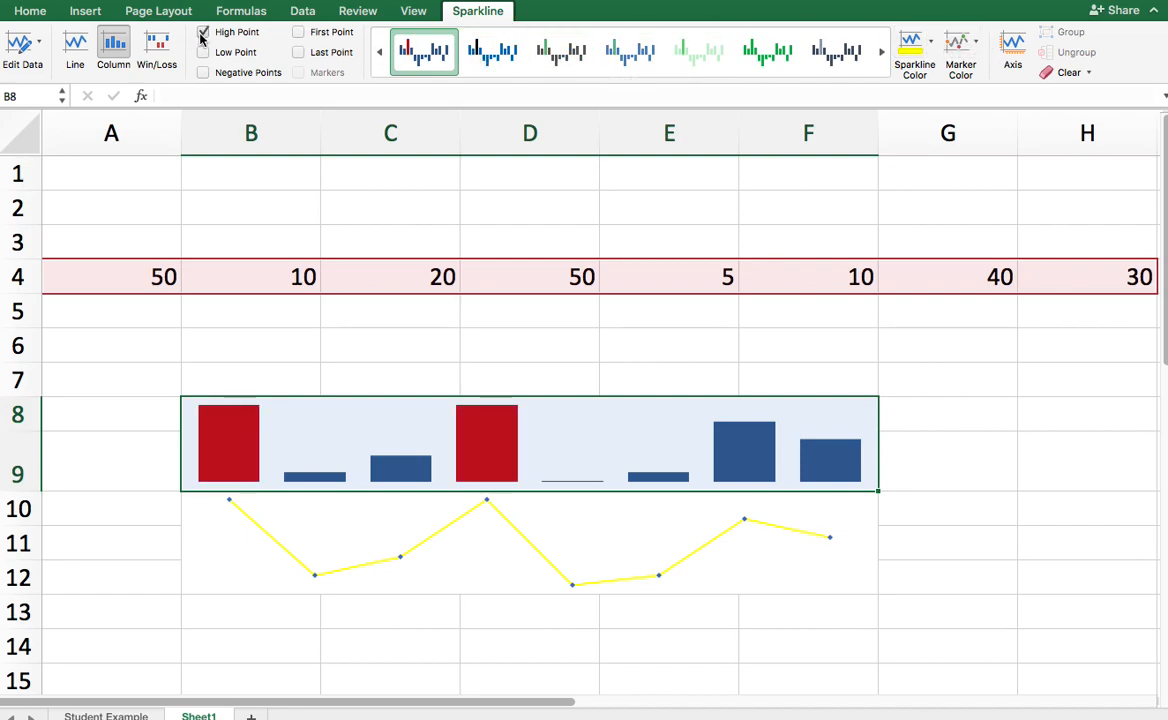
click(203, 33)
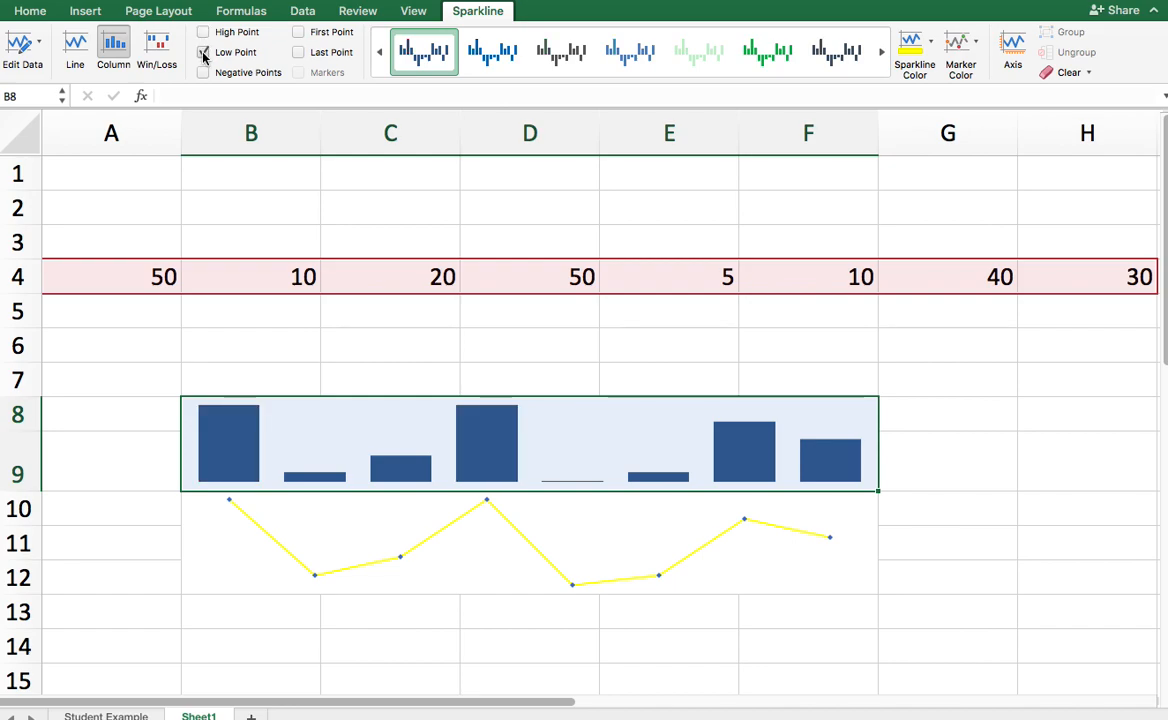
Try different combinations of low, high, negative, first and last point highlights on the column sparkline, leaving them all off
click(204, 54)
click(203, 73)
click(299, 32)
click(299, 32)
click(299, 53)
click(299, 32)
click(203, 32)
click(203, 53)
click(299, 32)
click(299, 53)
click(203, 53)
click(203, 32)
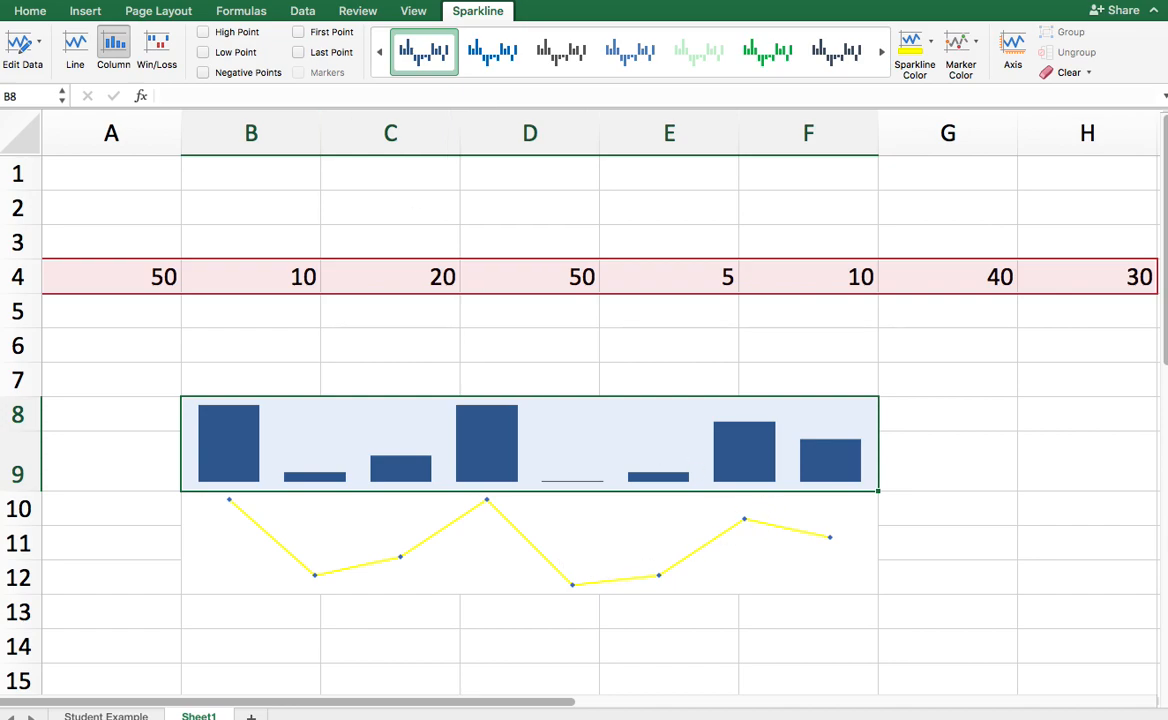
Convert the column sparkline in B8 to the Win/Loss type and set cell C4 to -20
click(157, 50)
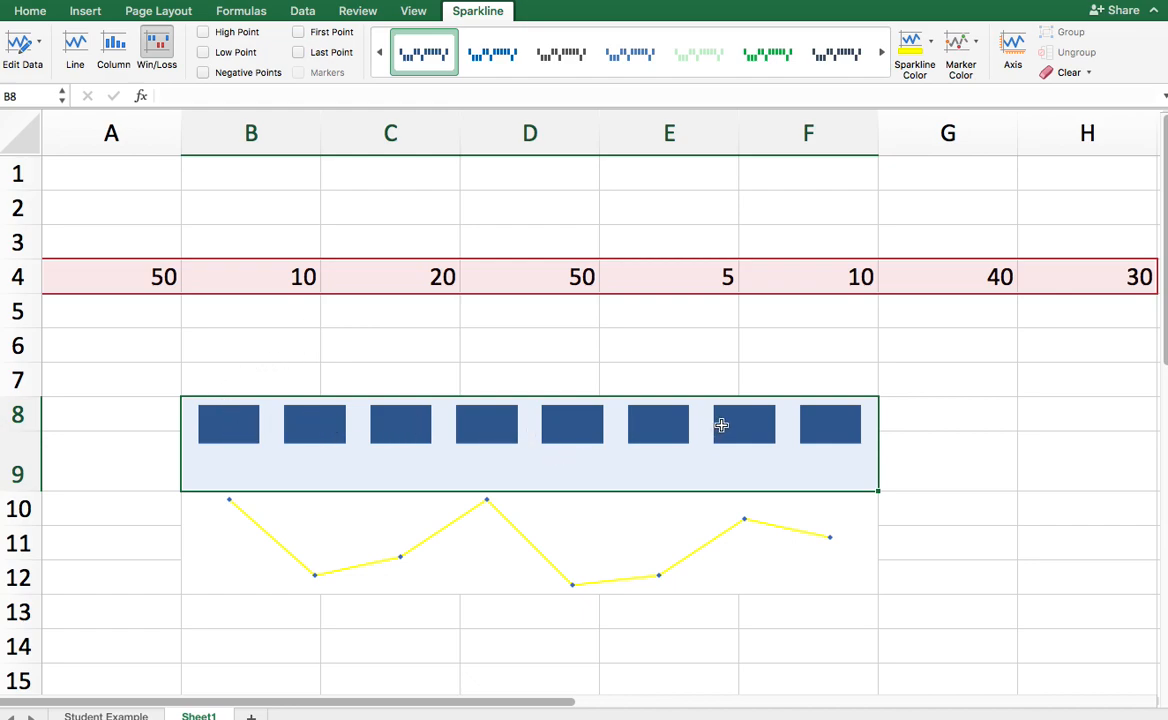
click(420, 278)
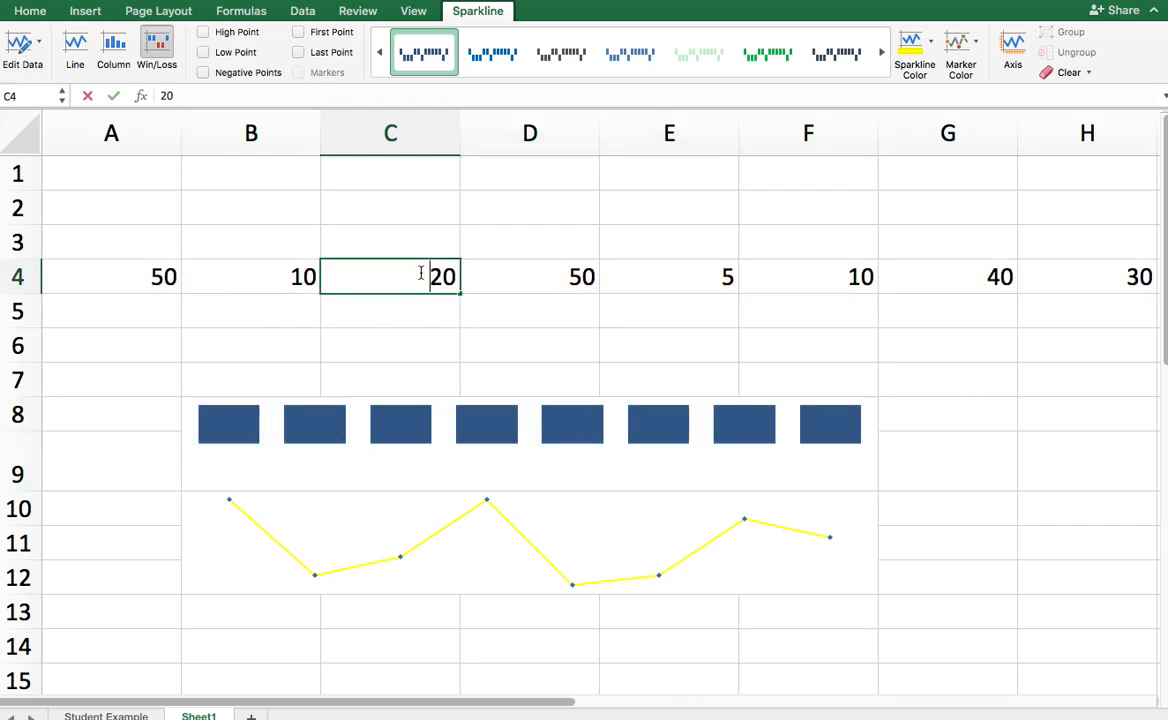
double_click(421, 277)
key(Return)
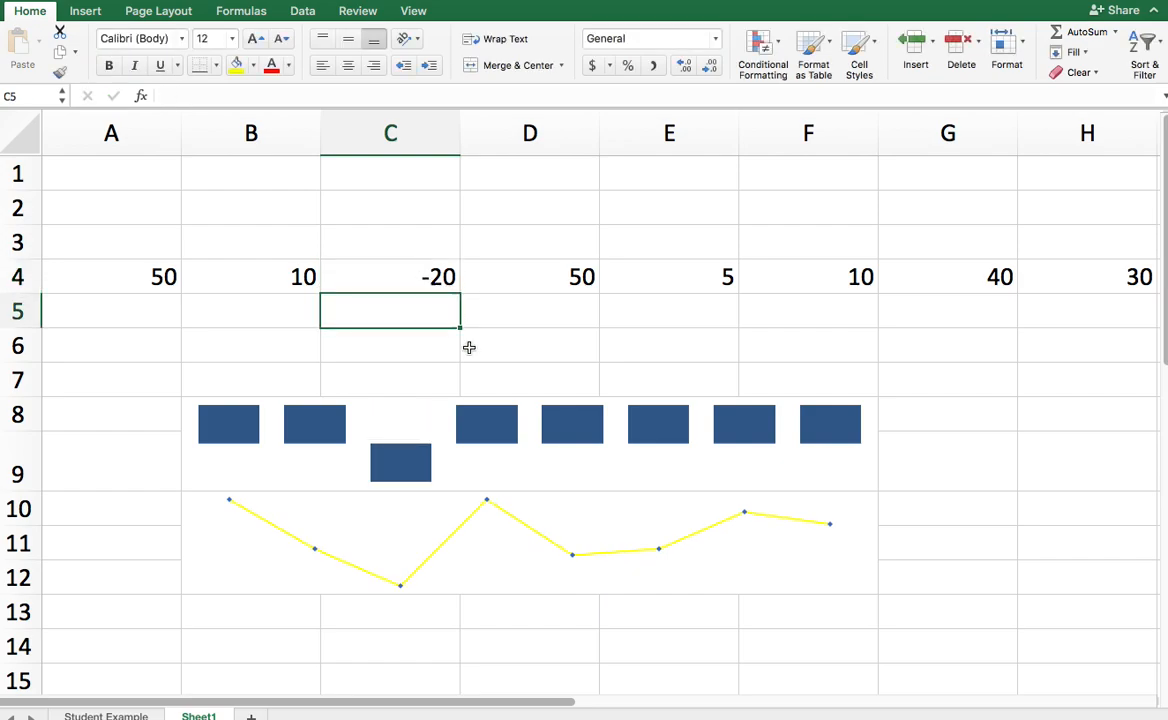
Change the sparkline in B8 from Win/Loss back to the Column type
click(298, 425)
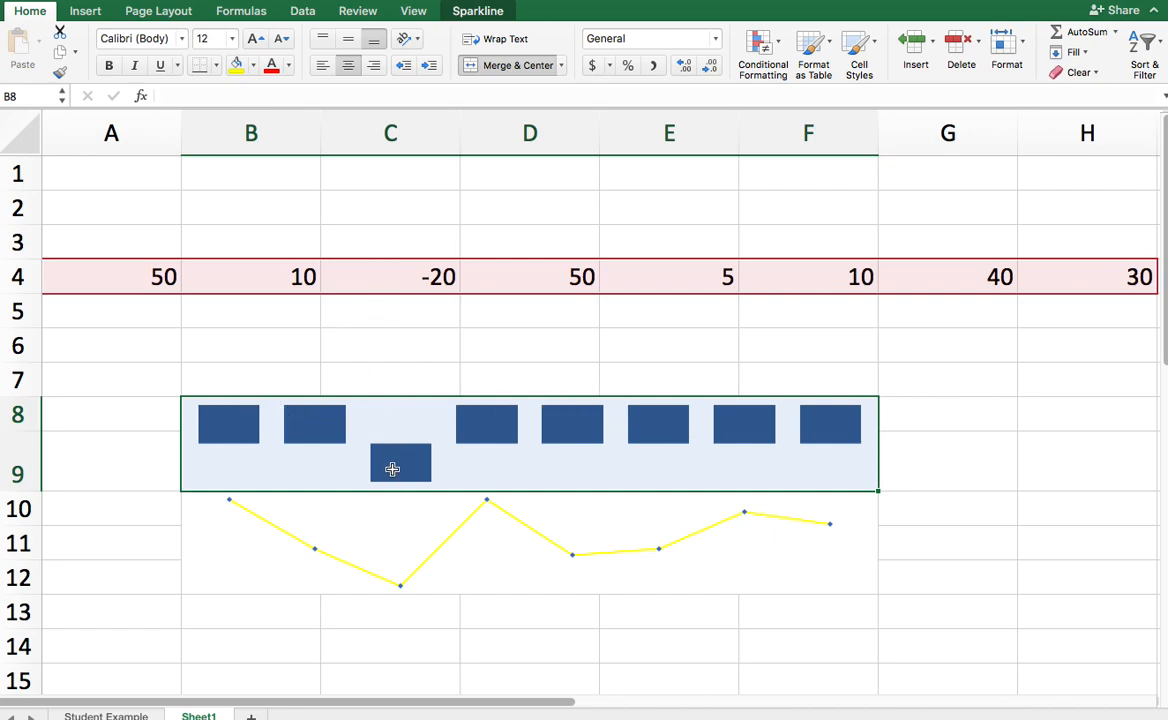
click(477, 10)
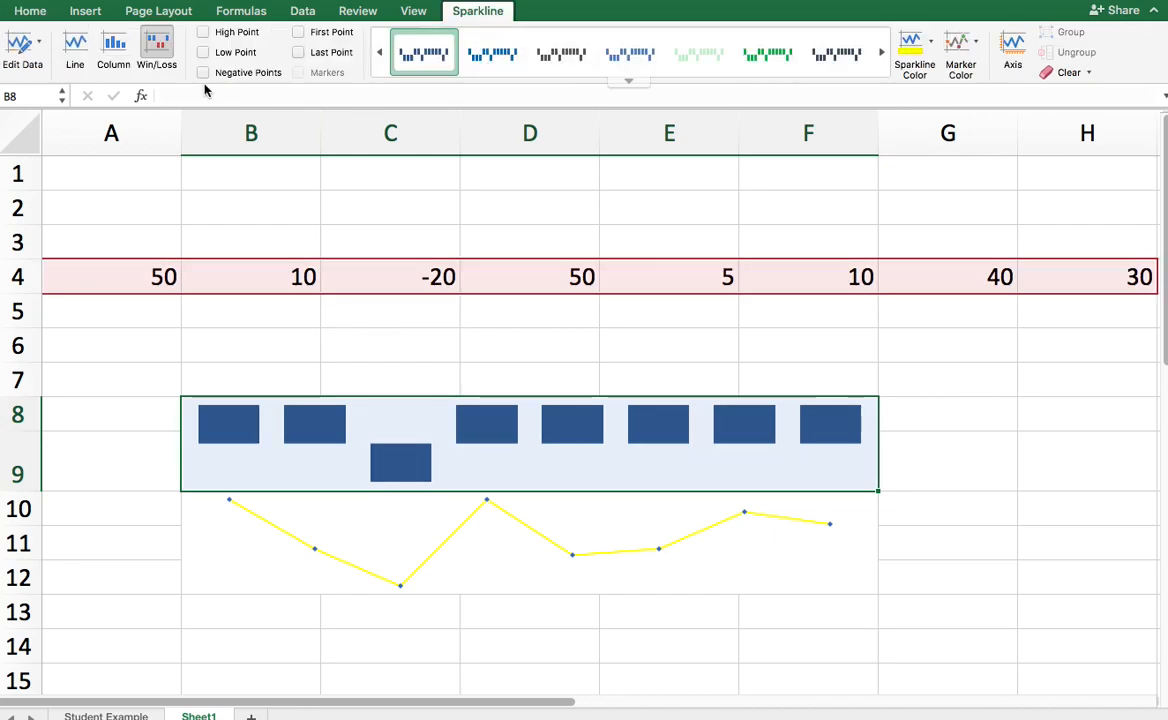
click(107, 55)
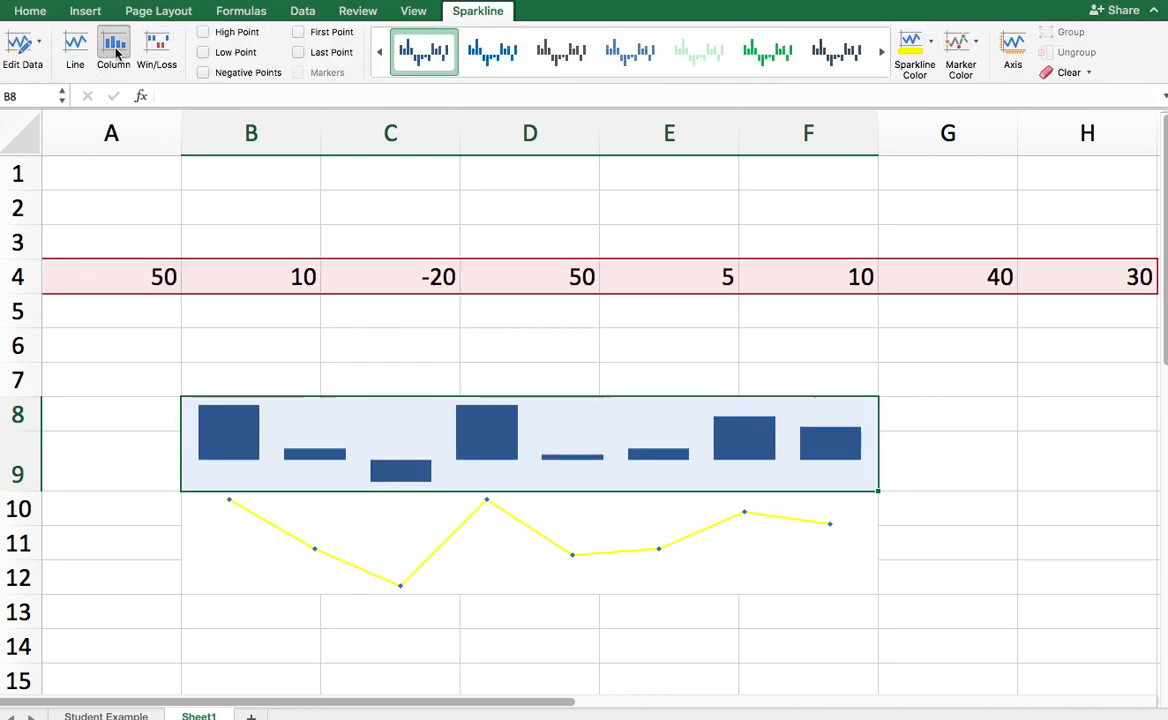
Set cell C4 back to 20 and select the empty cell E6
click(430, 275)
double_click(438, 277)
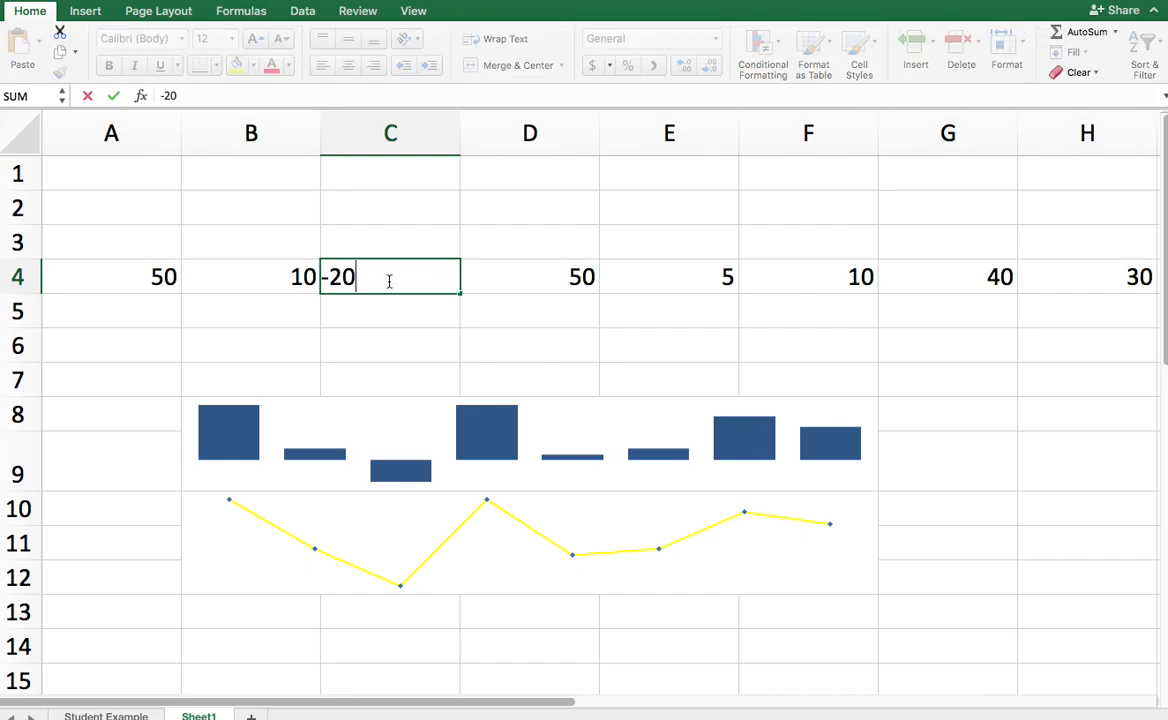
key(BackSpace)
key(Return)
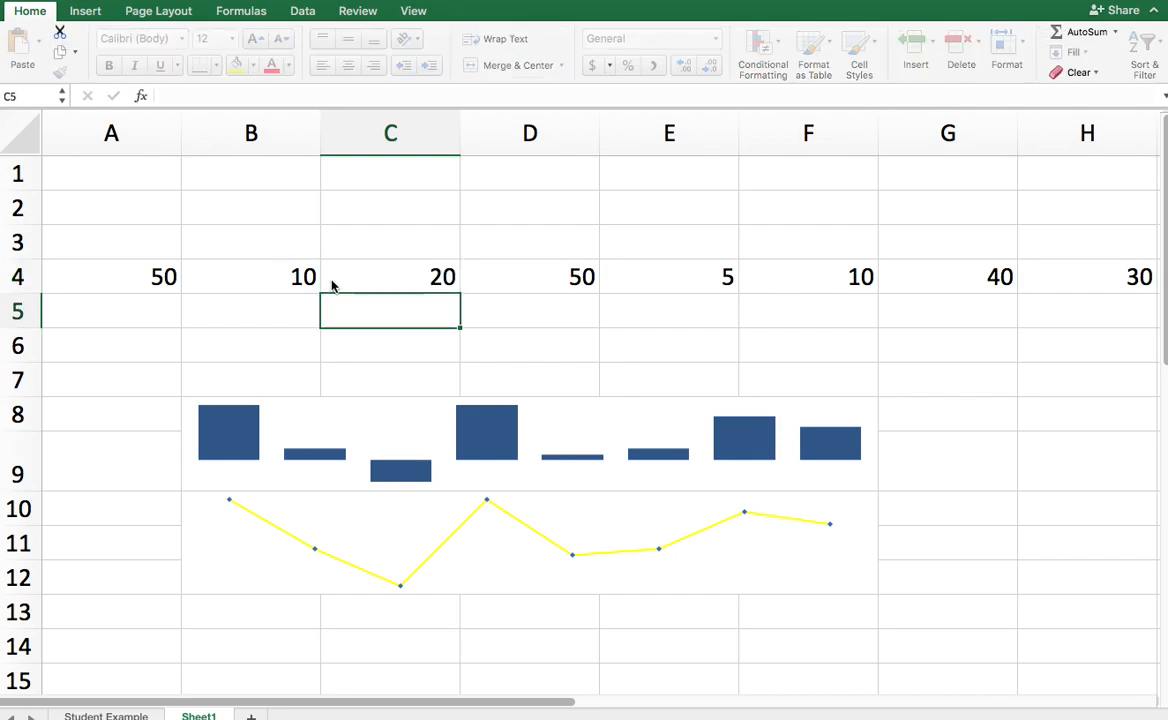
click(653, 346)
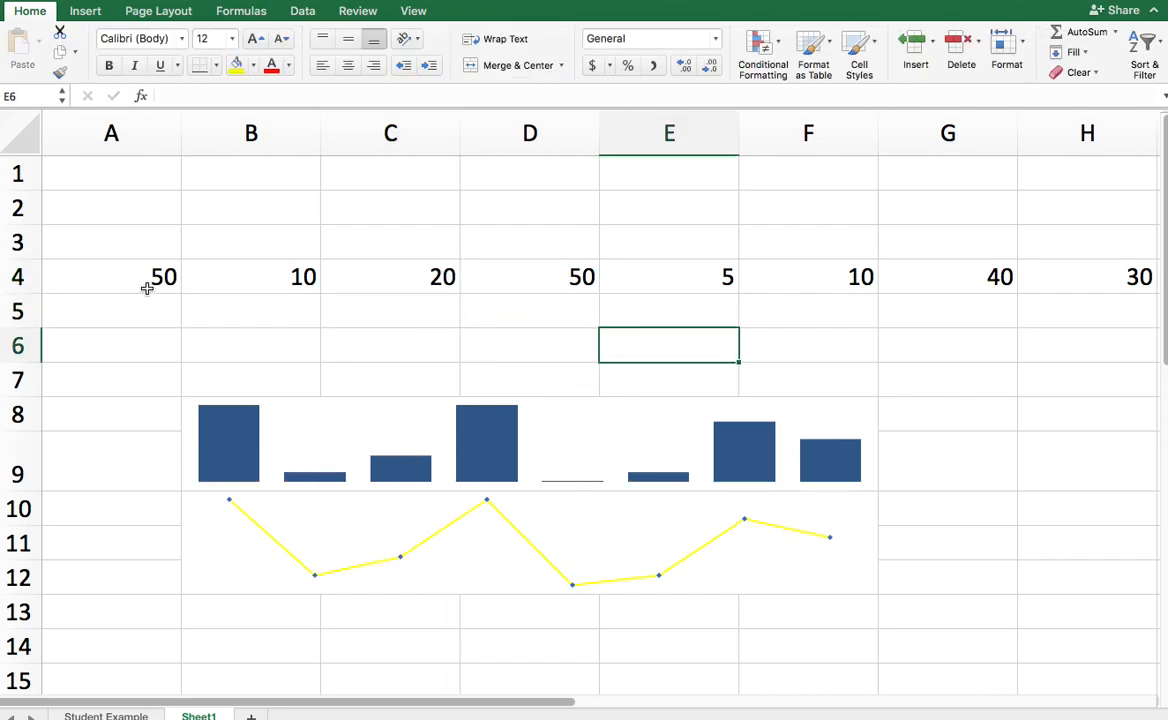